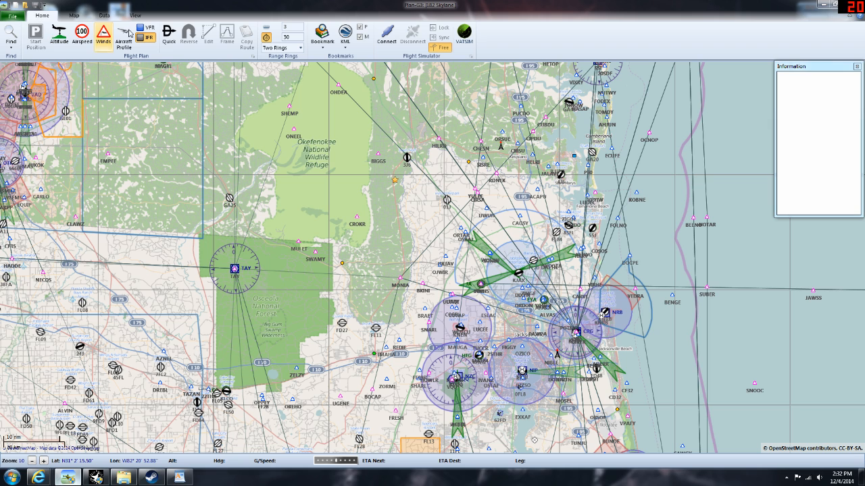
- Set the flight plan type to VFR
click(146, 28)
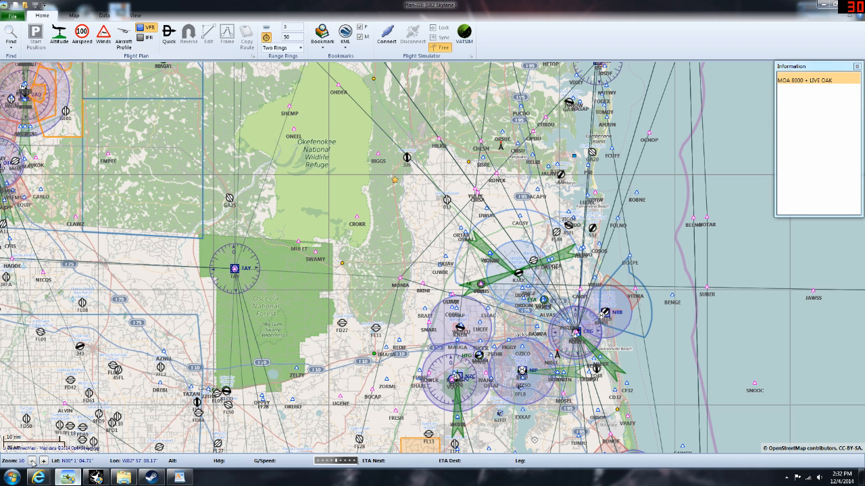
scroll(443, 293, down, 1)
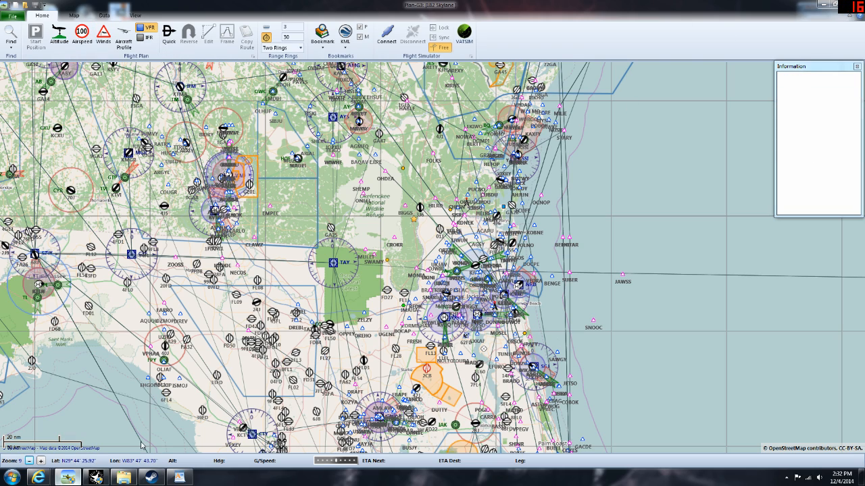
- Switch to FSBuild to view its route planner, and return to the Plan-G map
click(67, 479)
click(95, 477)
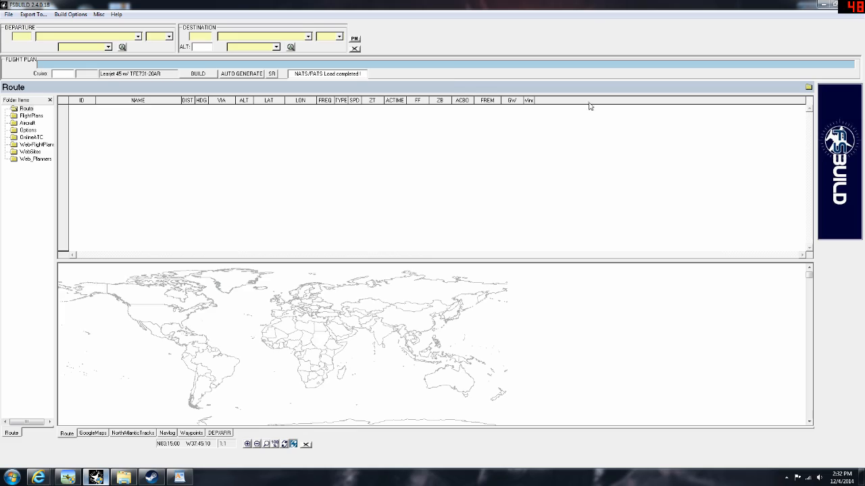
key(super+d)
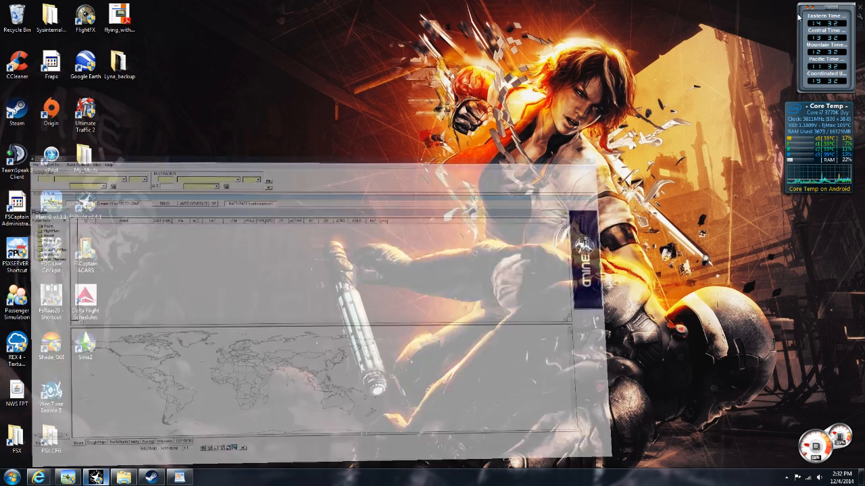
click(67, 479)
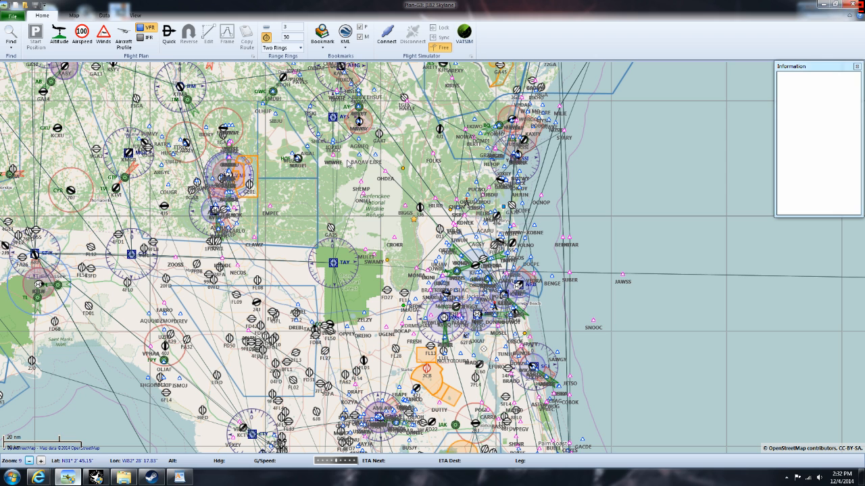
click(40, 461)
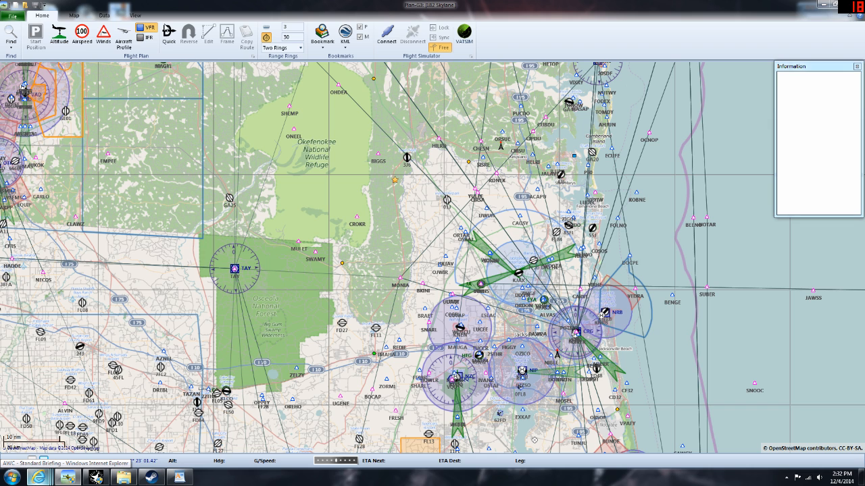
- Create a quick flight plan from 3J6 to KISM with no intermediate route
click(168, 33)
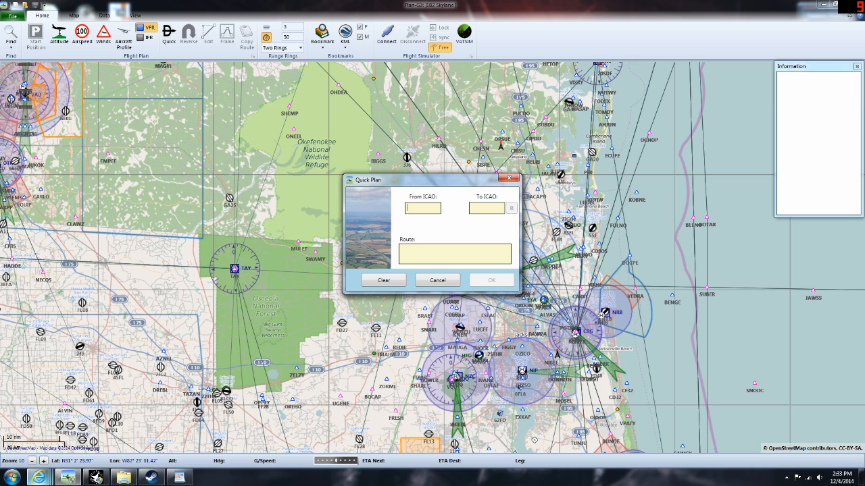
text(3J6)
text(K)
text(s)
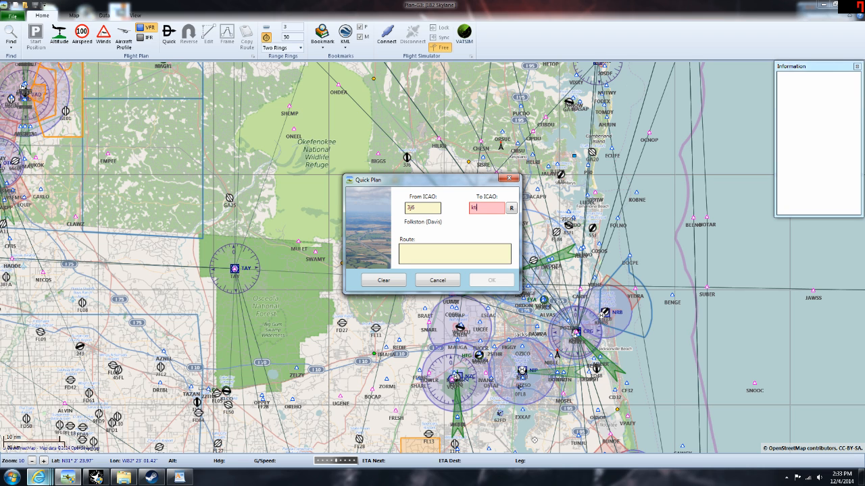
key(BackSpace)
key(BackSpace)
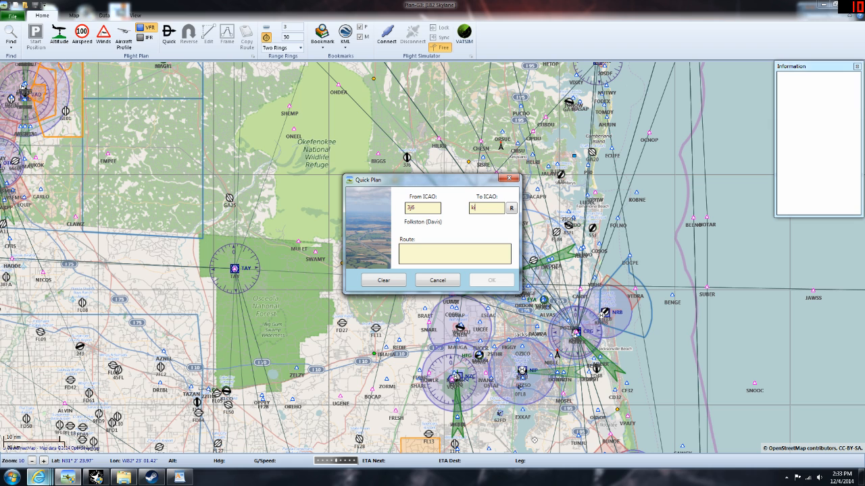
text(ism)
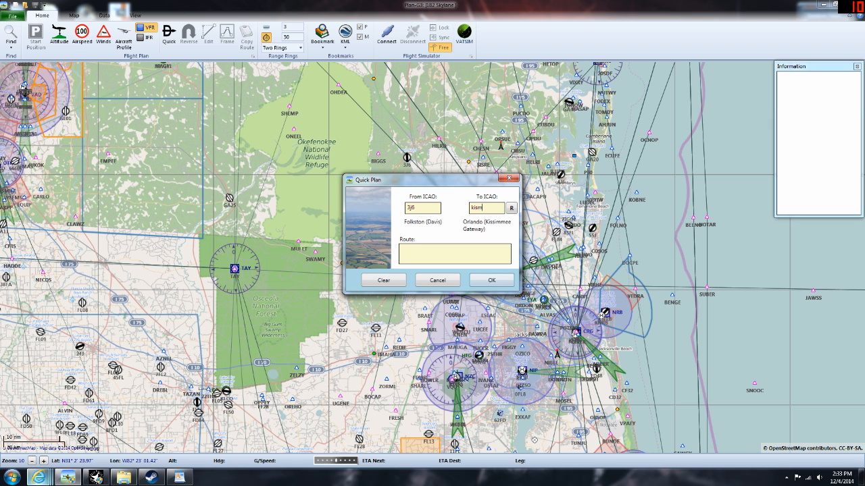
click(491, 281)
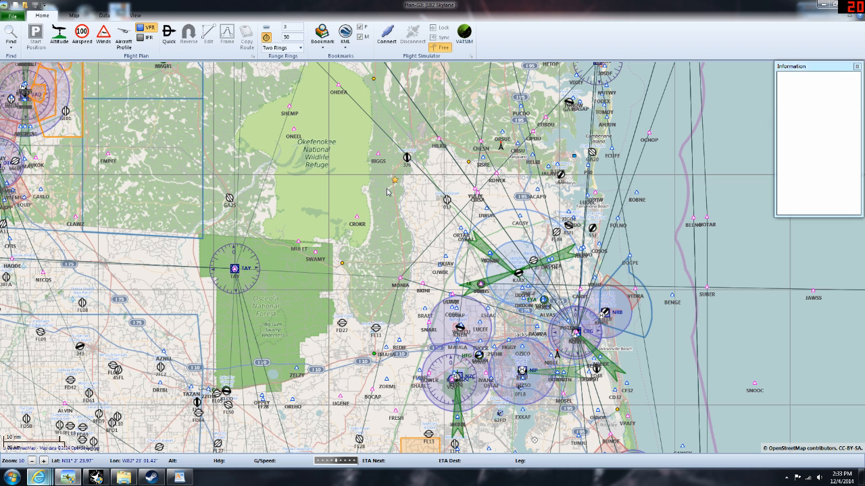
- Examine the overall planned route on the map and its northern part from Folkston past Jacksonville
click(31, 461)
click(31, 461)
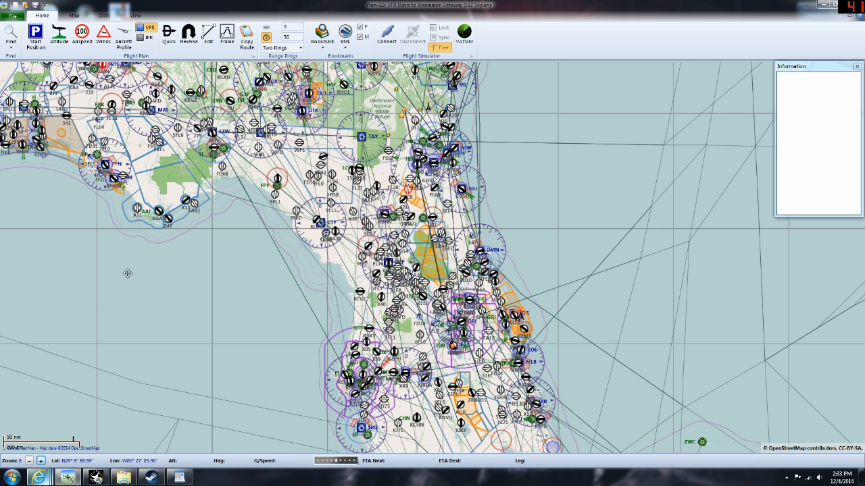
drag(128, 274, 119, 287)
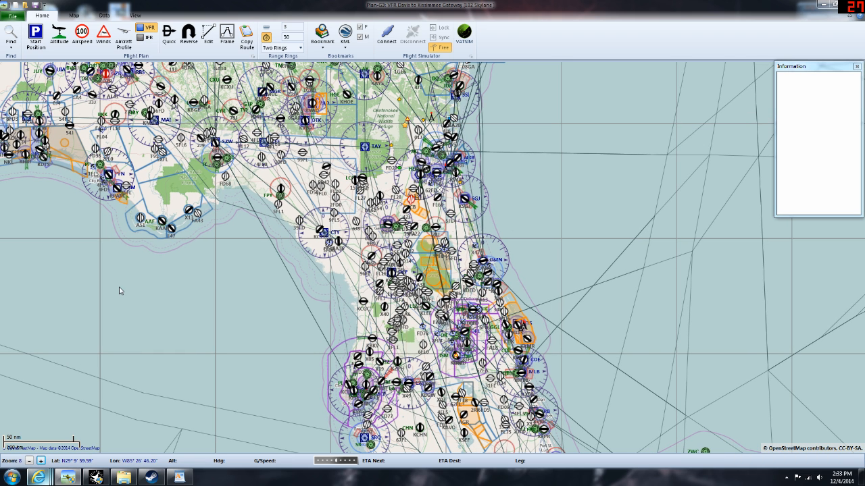
click(41, 461)
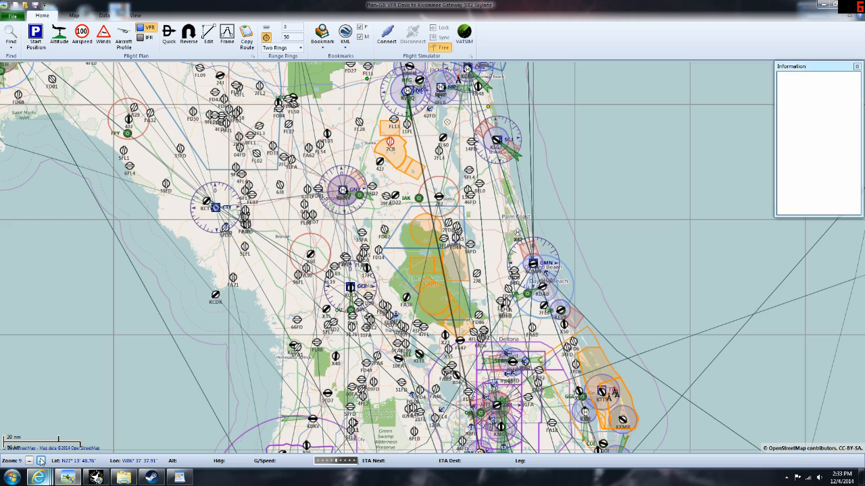
click(41, 462)
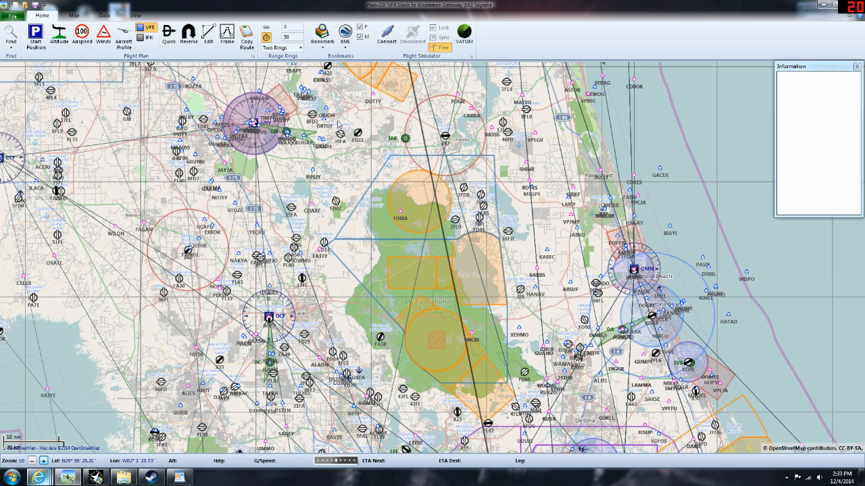
drag(340, 116, 335, 348)
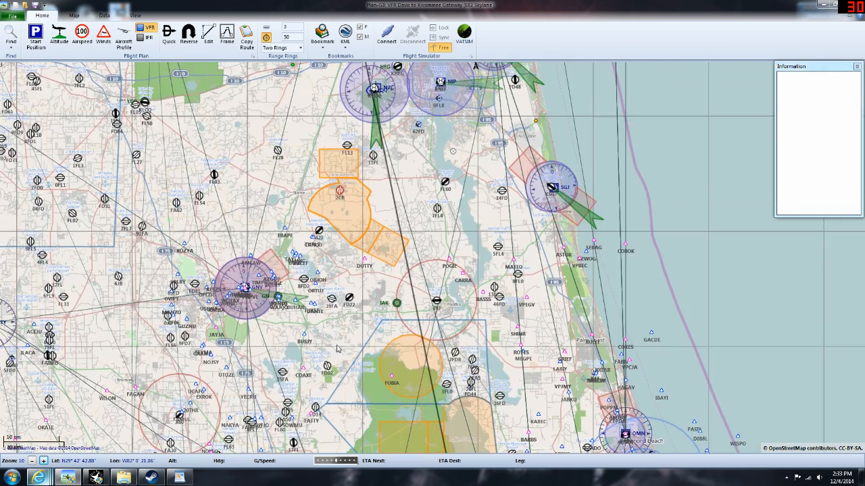
drag(466, 233, 492, 349)
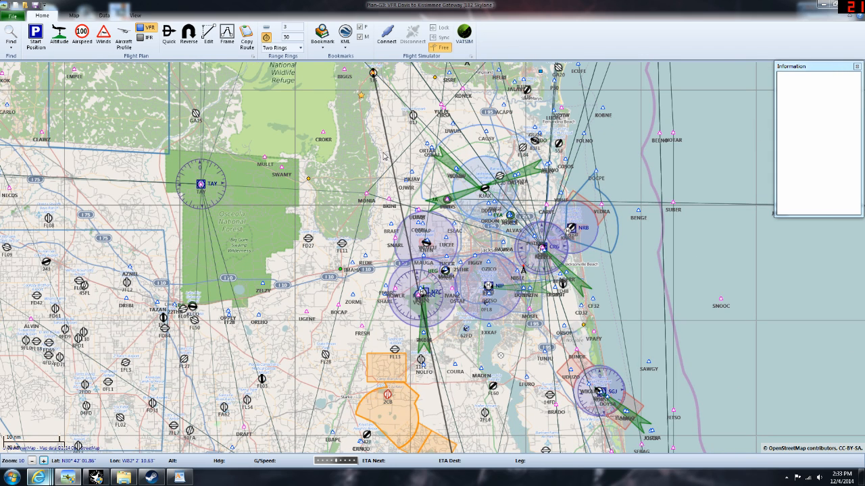
- Follow the route south to Kissimmee, checking the restricted areas, the Palatka MOAs and the Orlando Class B airspace along it
drag(406, 414, 414, 363)
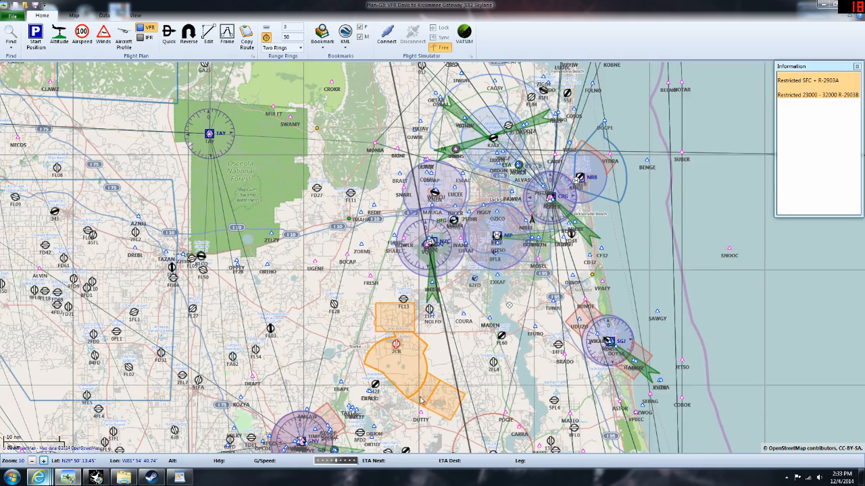
drag(417, 415, 382, 258)
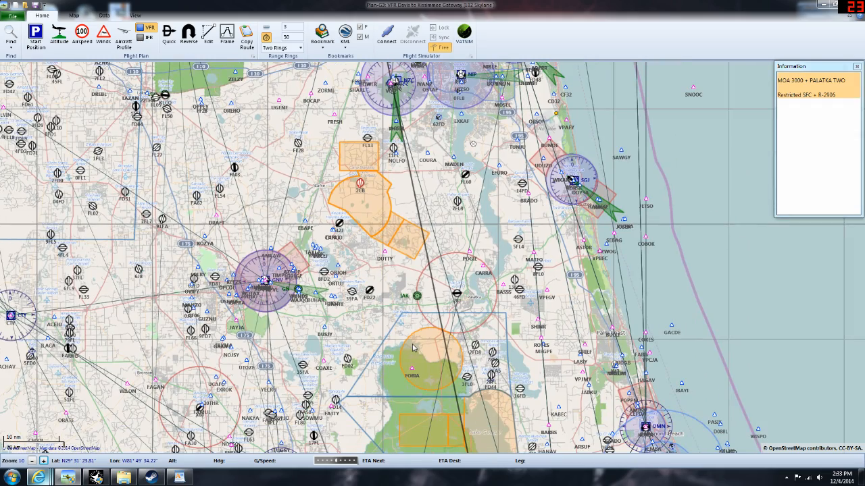
drag(311, 304, 301, 236)
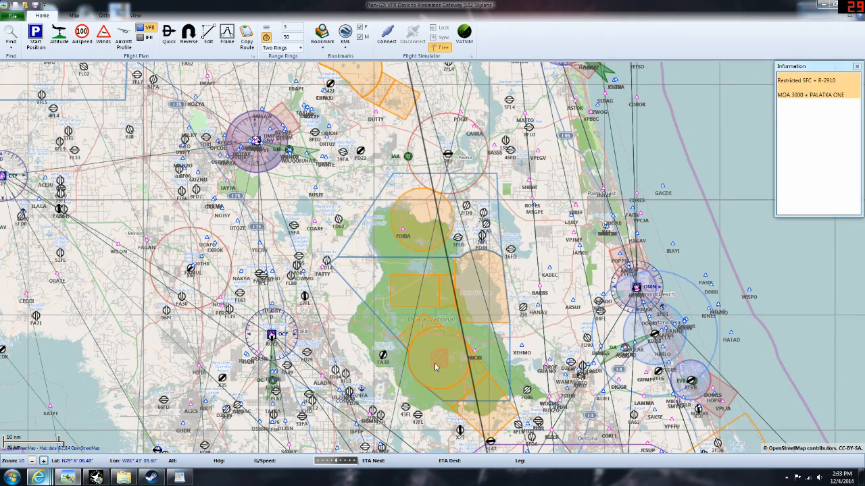
drag(477, 358, 320, 217)
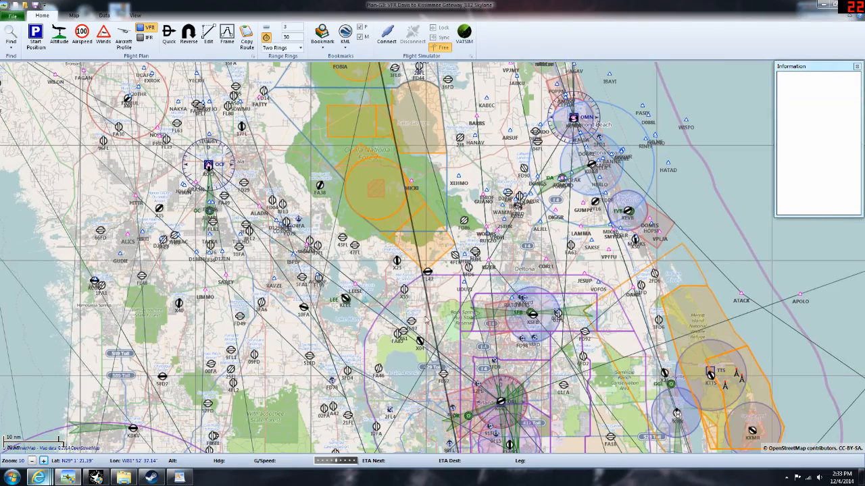
drag(410, 141, 397, 335)
drag(396, 199, 455, 206)
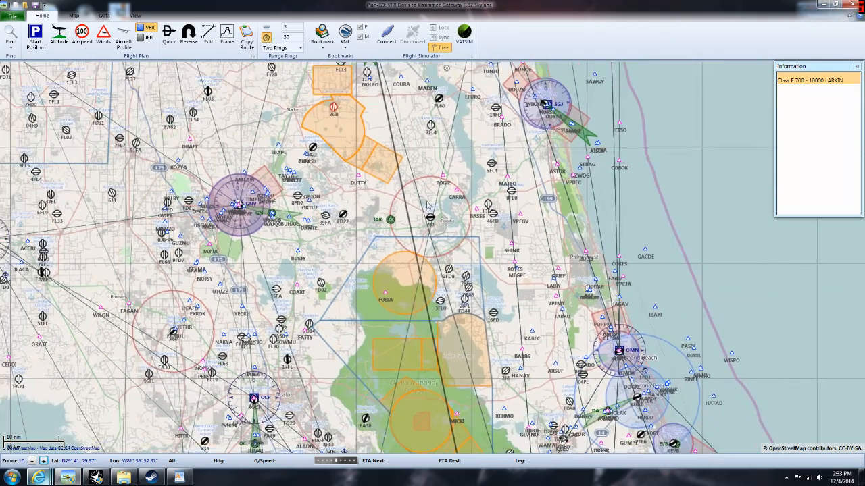
drag(290, 358, 299, 238)
drag(379, 317, 343, 251)
drag(471, 386, 430, 221)
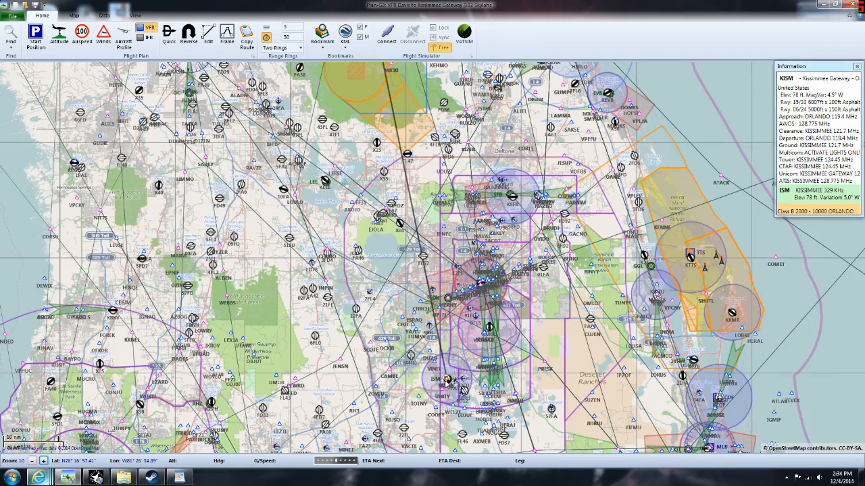
- Switch to Internet Explorer and examine the SkyVector chart and the affected area and restrictions of NOTAM FDC 4/3634 for the Disney World theme park
mouse_move(40, 478)
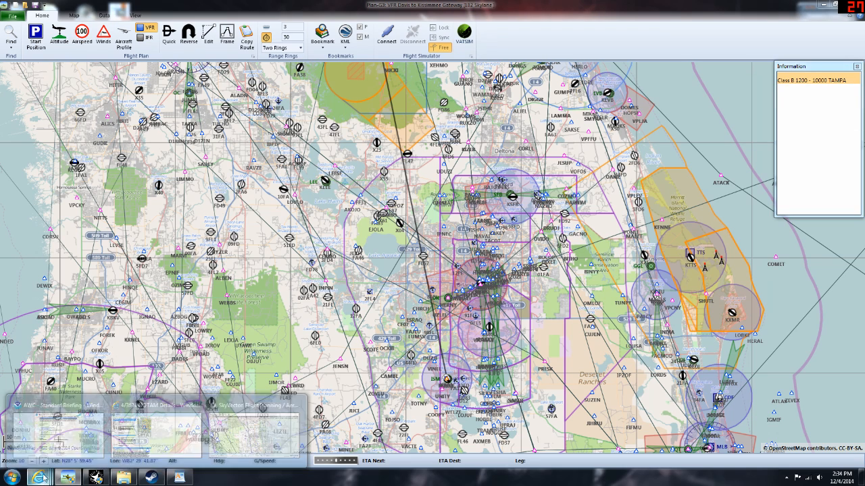
click(169, 432)
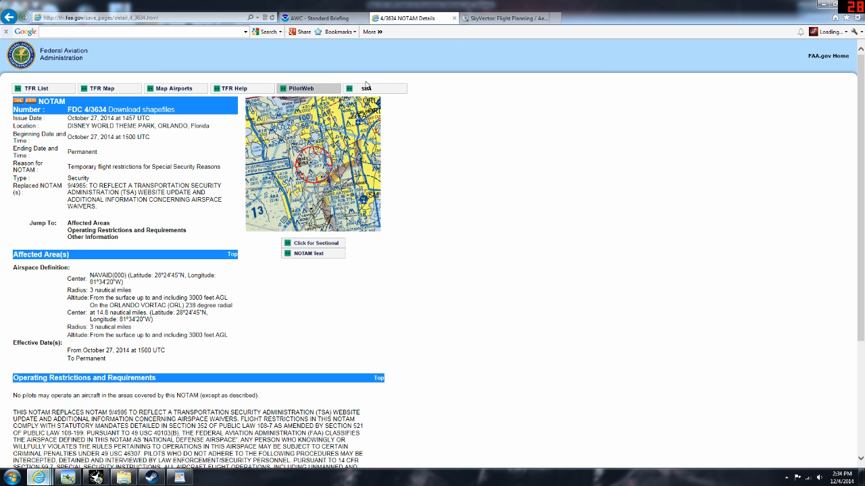
click(506, 19)
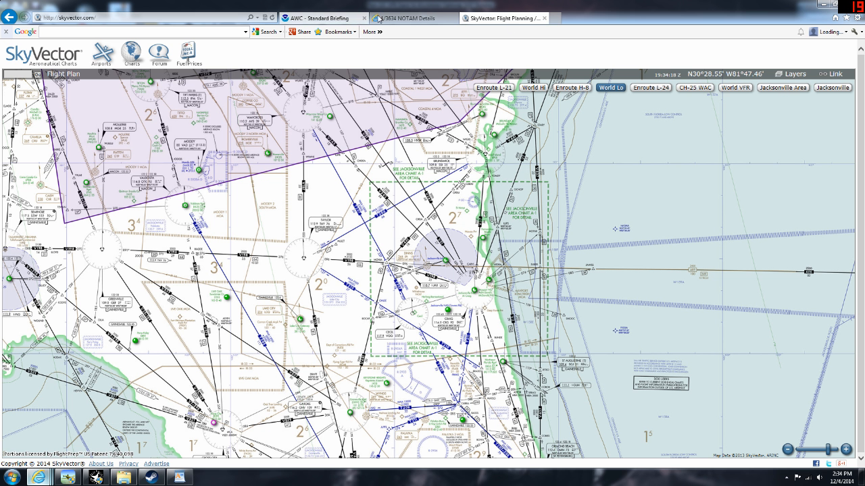
click(405, 18)
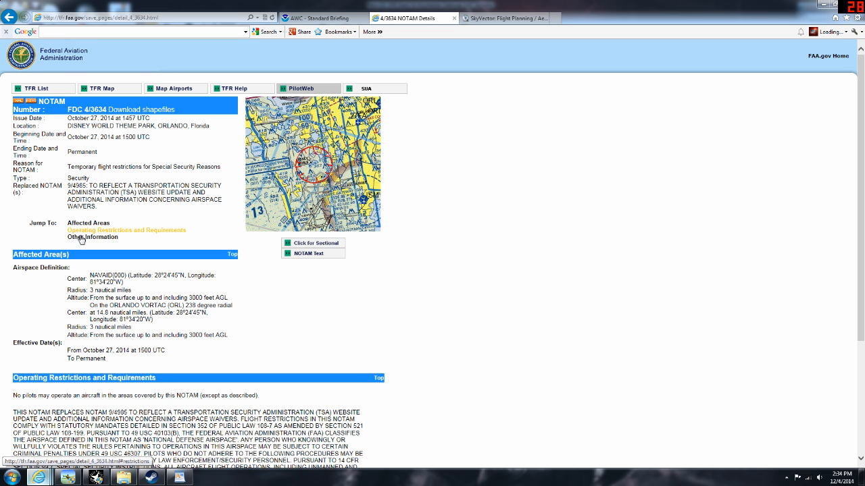
scroll(81, 279, down, 2)
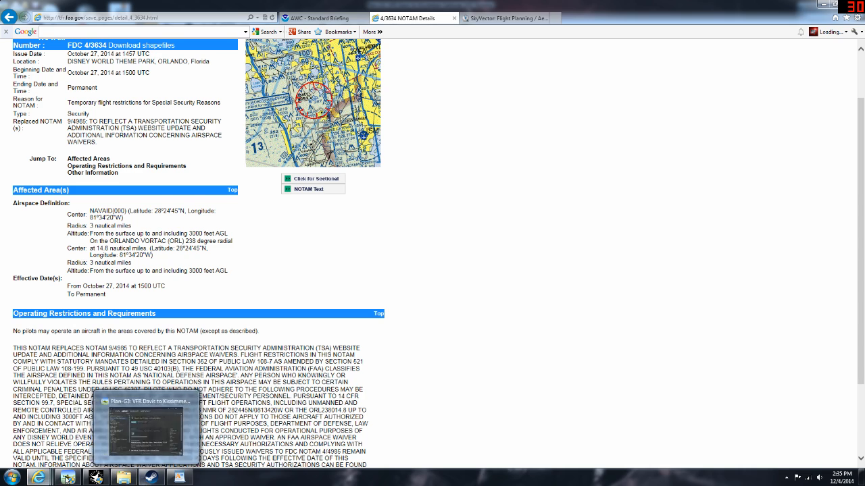
- Check the Orlando area in Plan-G against the airspace definition in the Disney World NOTAM
click(68, 479)
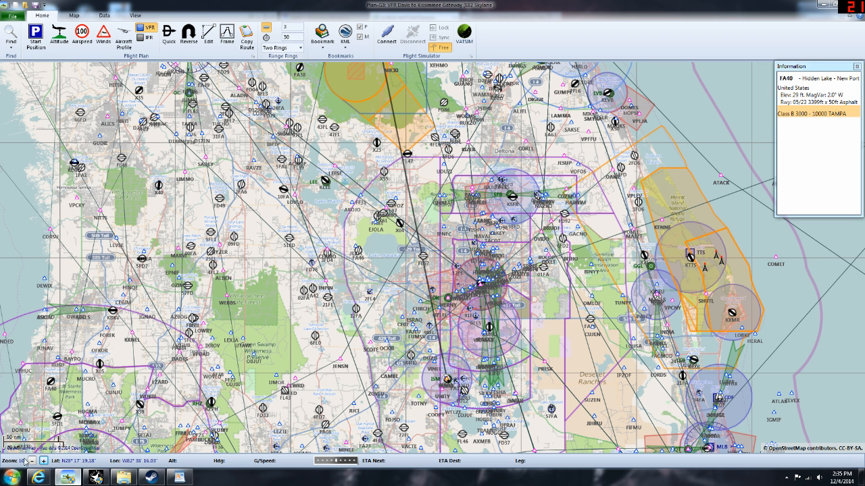
mouse_move(39, 477)
click(156, 431)
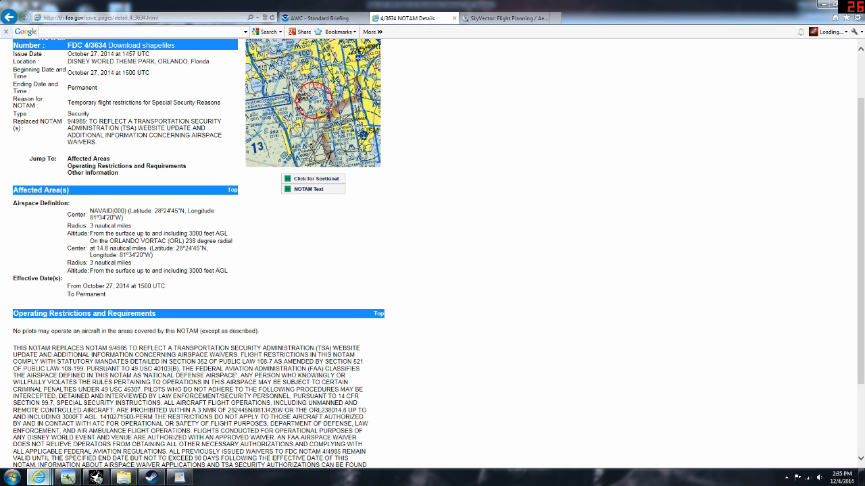
mouse_move(237, 243)
- Return to Plan-G and inspect the airspace and airport information around Orlando Sanford and Orlando Executive
key(alt+Tab)
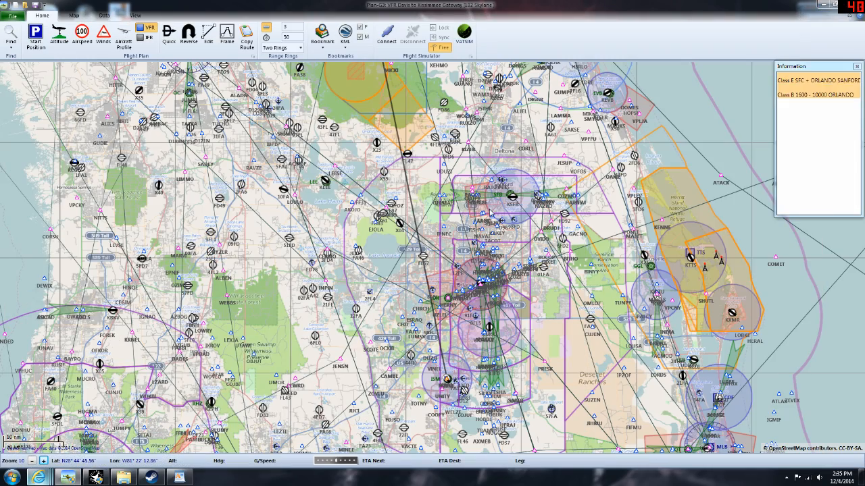
drag(528, 237, 481, 223)
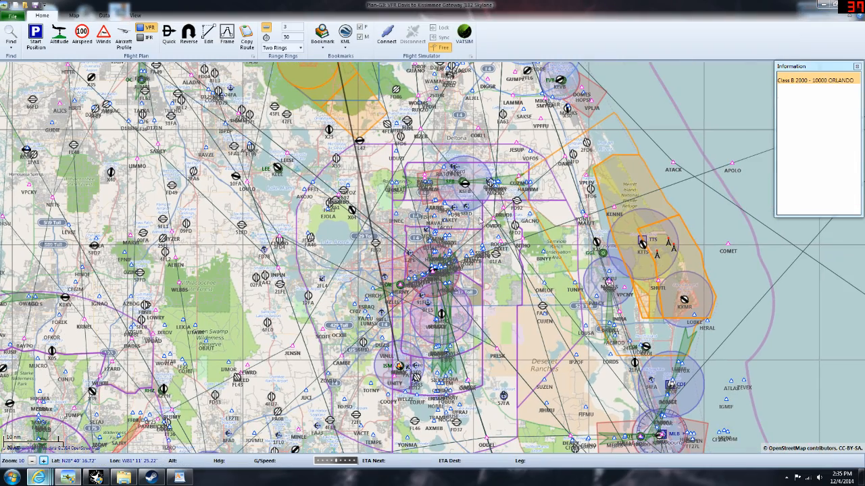
drag(472, 189, 446, 189)
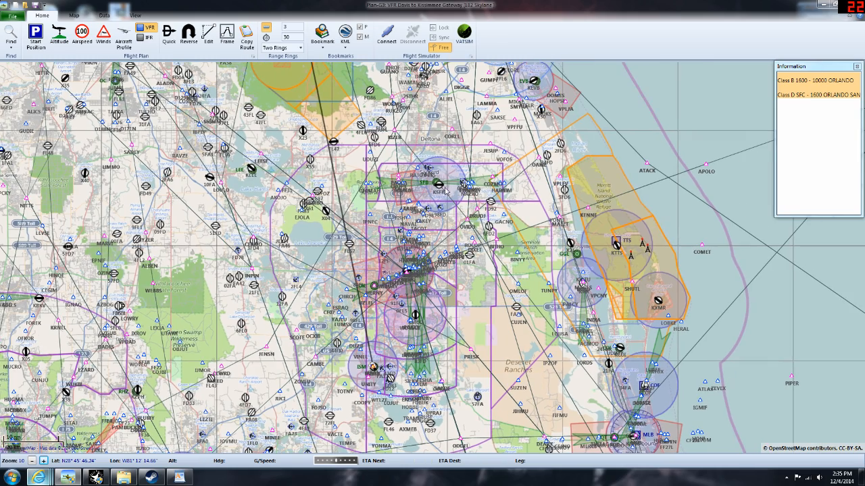
mouse_move(442, 190)
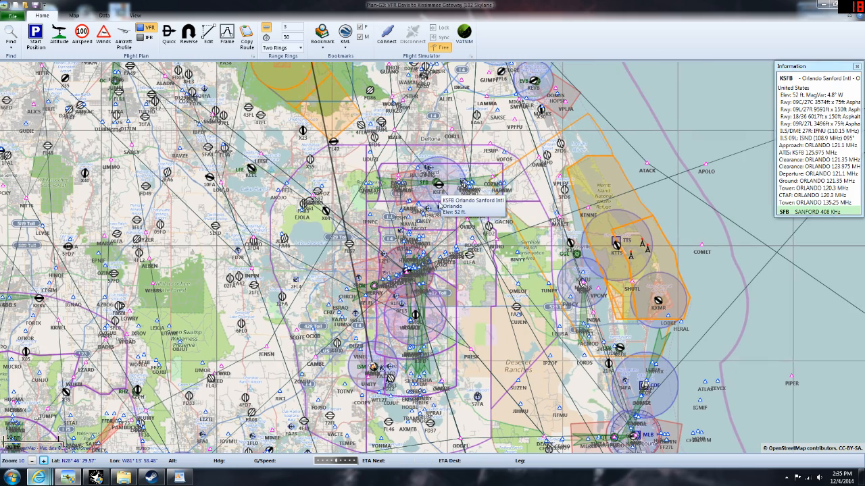
drag(447, 243, 438, 233)
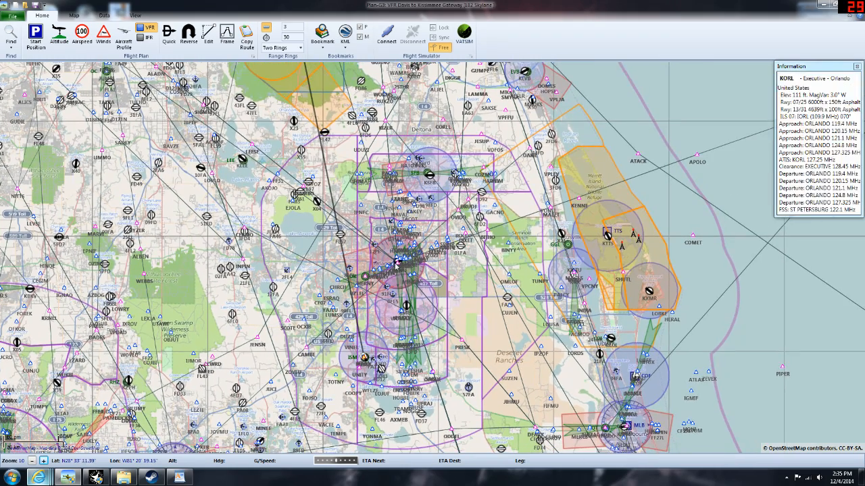
- Turn on range-and-bearing measuring from the Orlando Executive VOR (ORL) and check the Disney World NOTAM's airspace centre in Internet Explorer
right_click(398, 262)
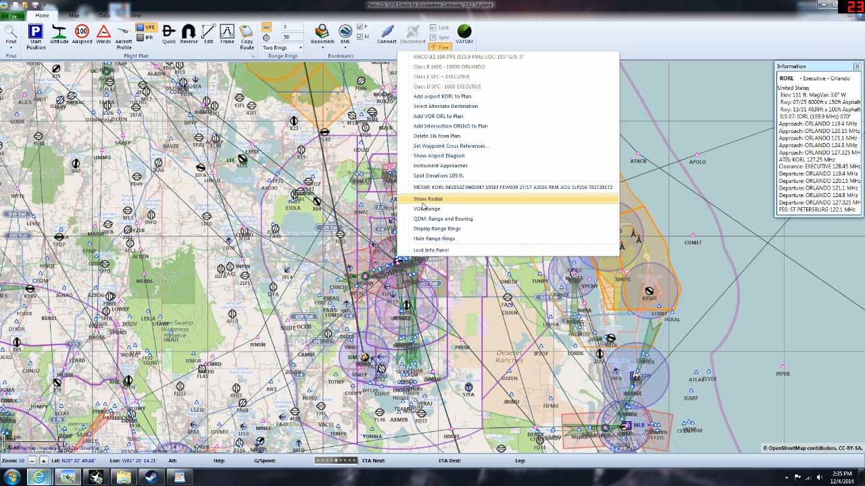
click(433, 221)
mouse_move(39, 477)
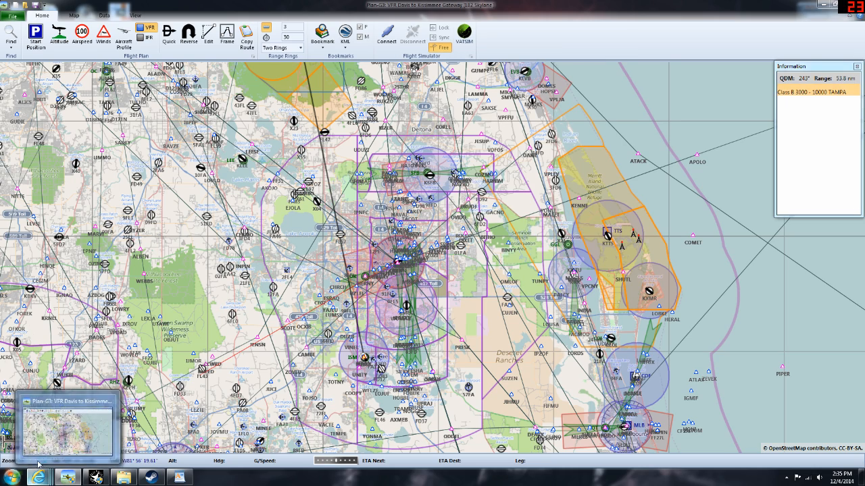
click(146, 432)
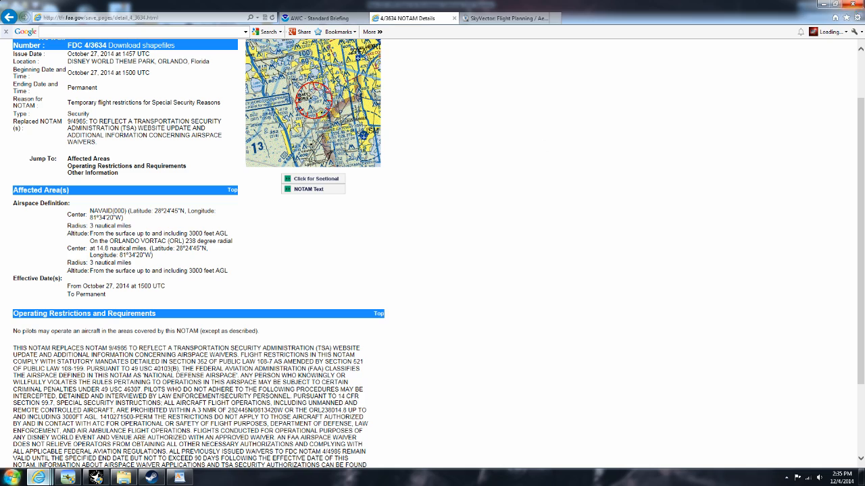
click(823, 5)
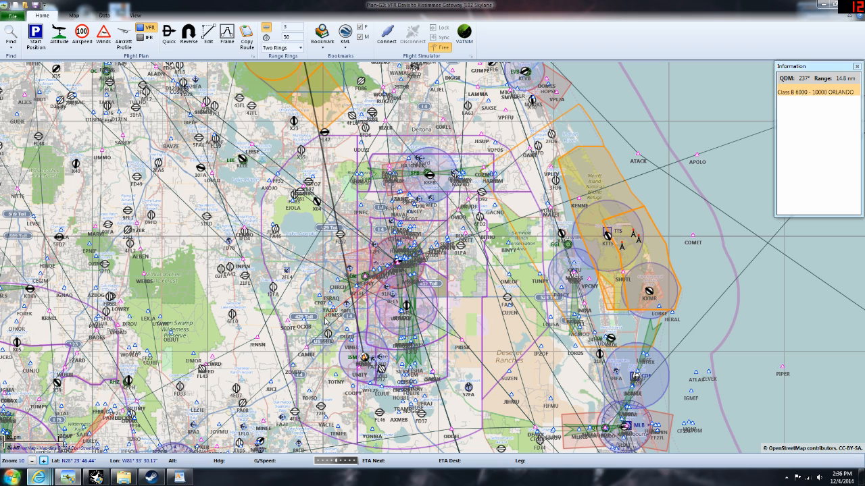
- In Plan-G, display range rings at the point 14.8 nm from ORL on bearing 237°, and turn off range-and-bearing measuring
right_click(324, 320)
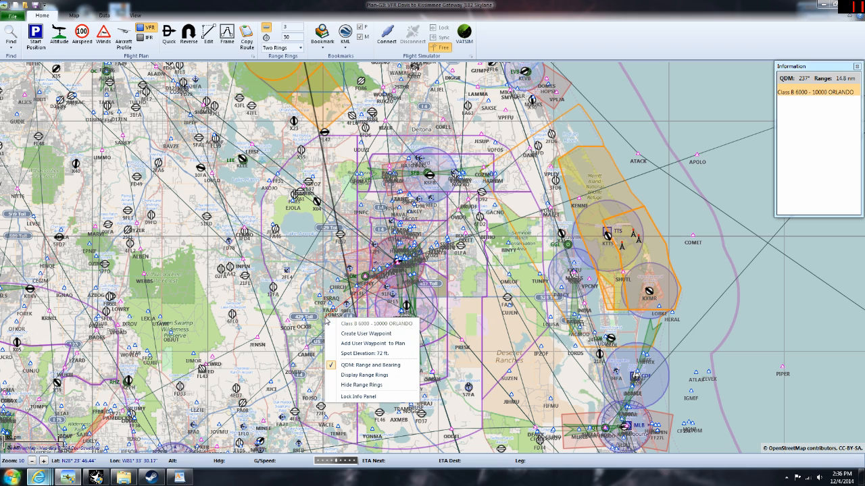
click(379, 376)
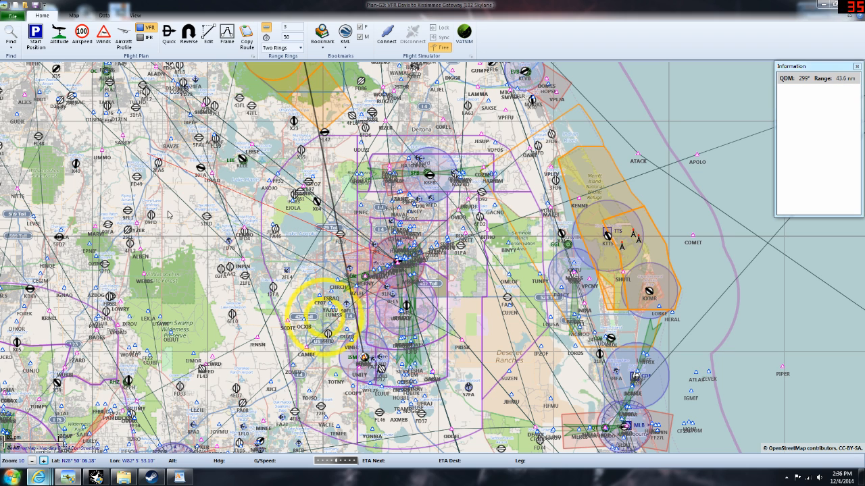
right_click(148, 153)
click(174, 193)
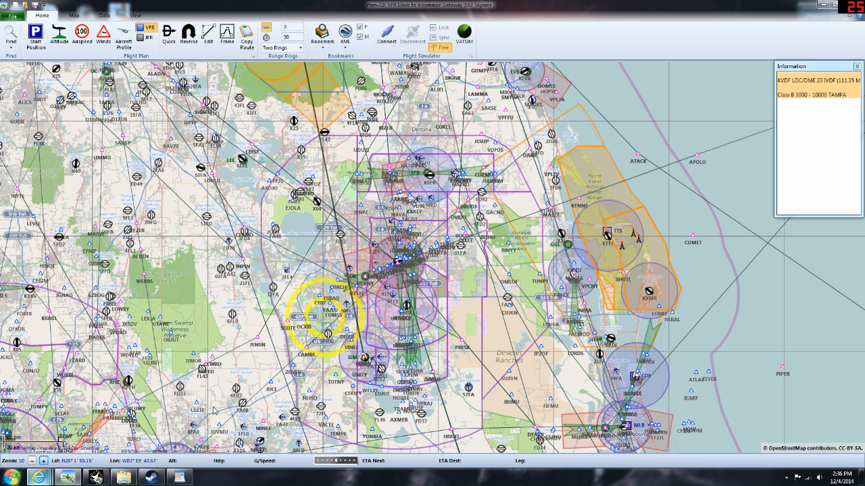
- Set the range ring option to One Ring
scroll(211, 74, up, 1)
click(300, 47)
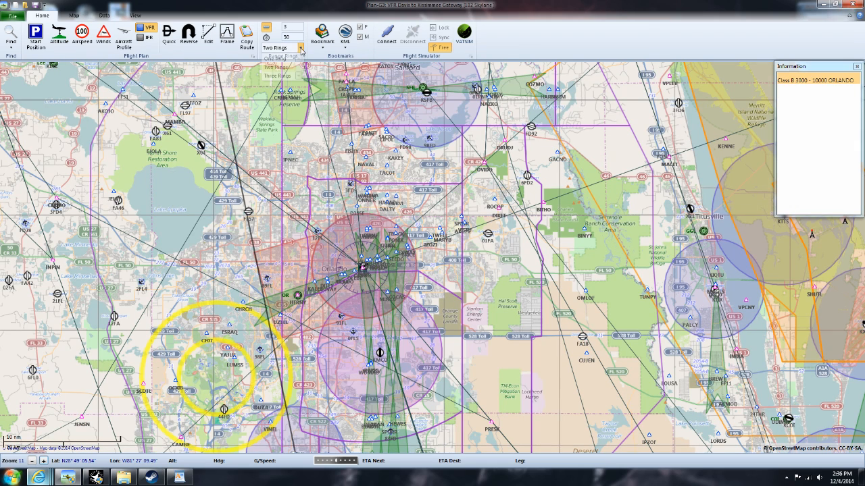
click(286, 58)
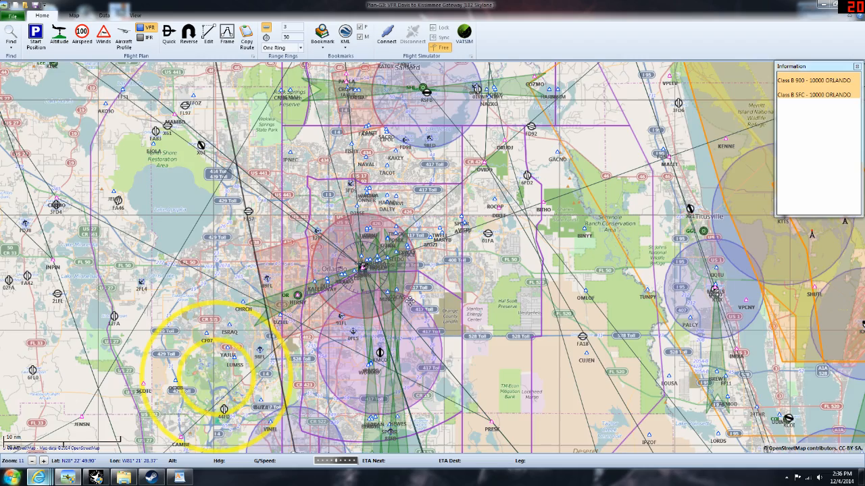
- Follow the route between the Disney World range rings and Folkston, examining the Jacksonville airspace, the restricted areas and the Palatka MOAs
drag(361, 393, 423, 229)
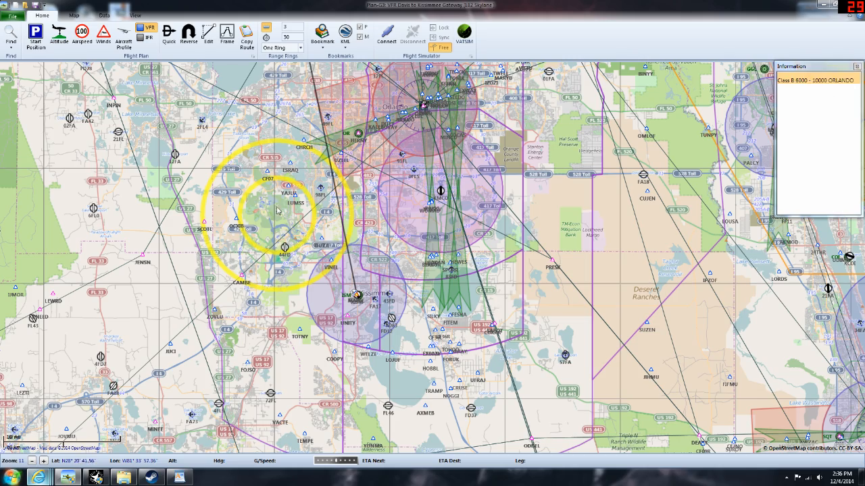
drag(272, 194, 278, 385)
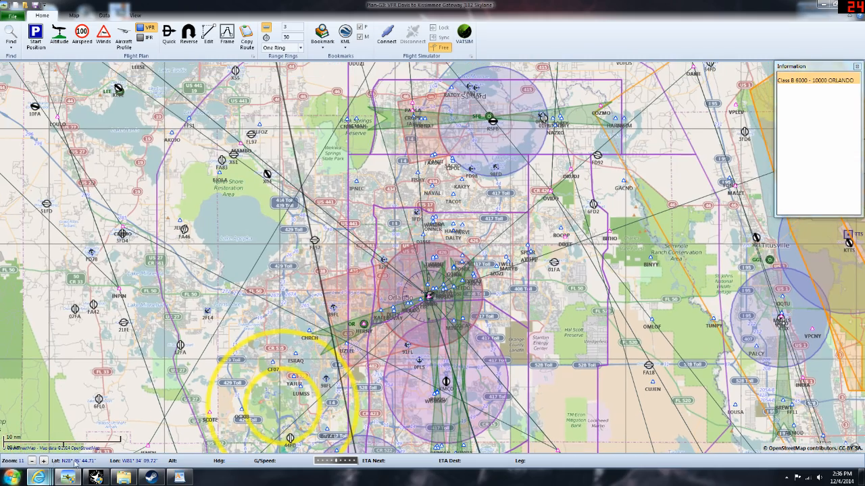
scroll(301, 147, down, 1)
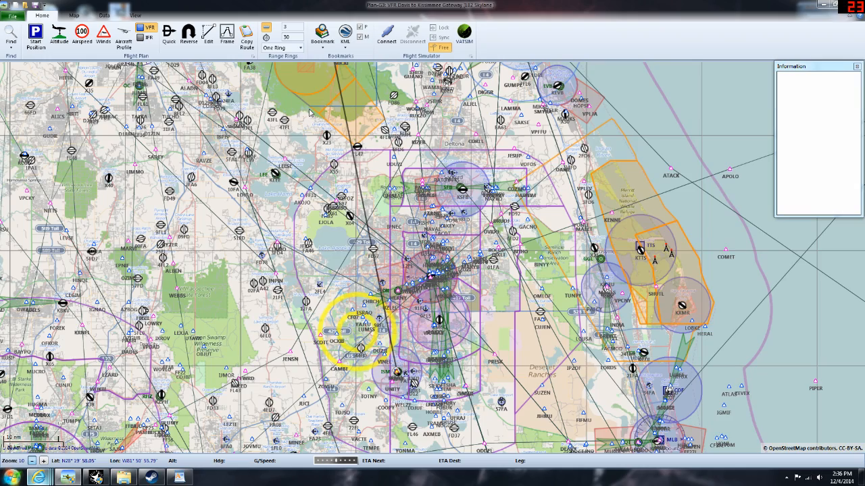
drag(312, 131, 386, 451)
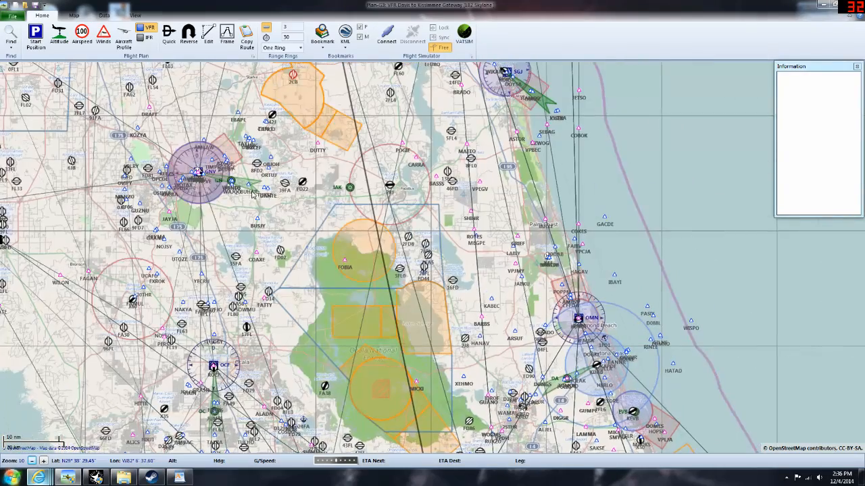
drag(253, 192, 274, 387)
drag(238, 234, 276, 380)
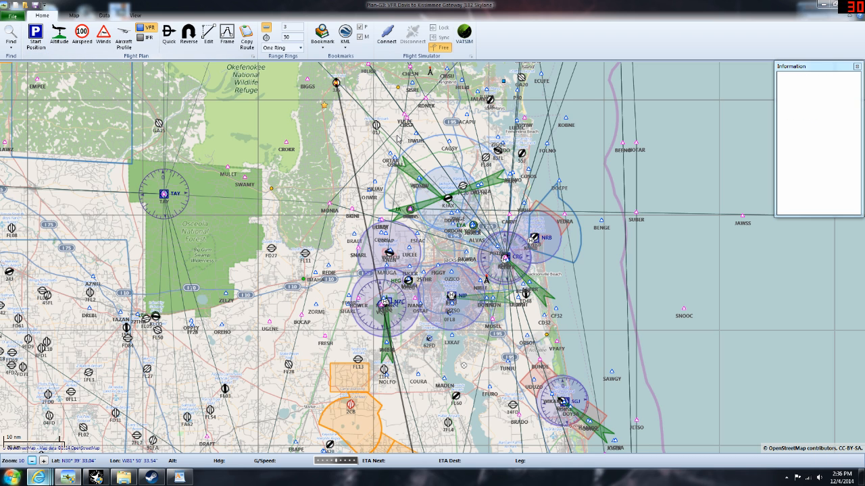
drag(391, 287, 400, 230)
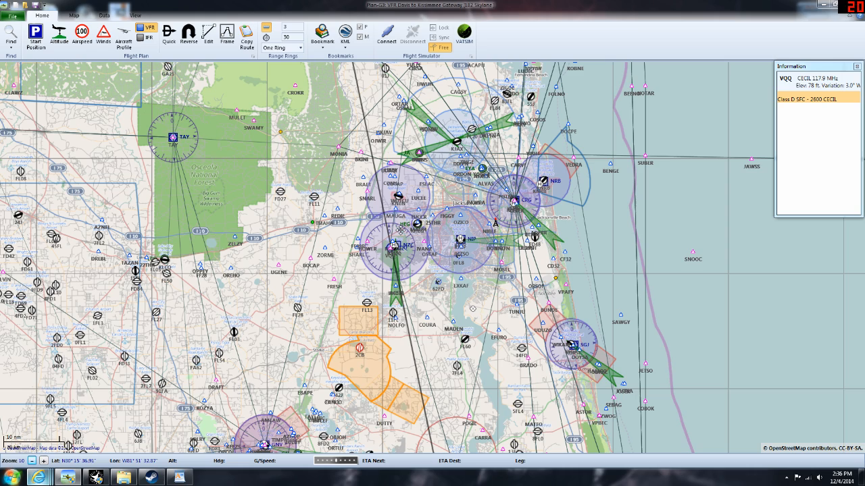
drag(477, 268, 406, 186)
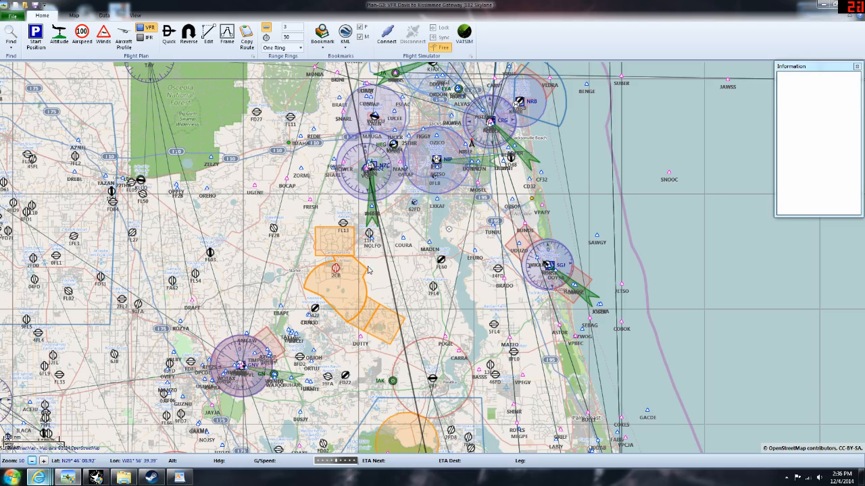
drag(420, 289, 331, 271)
drag(332, 214, 327, 133)
drag(366, 315, 345, 196)
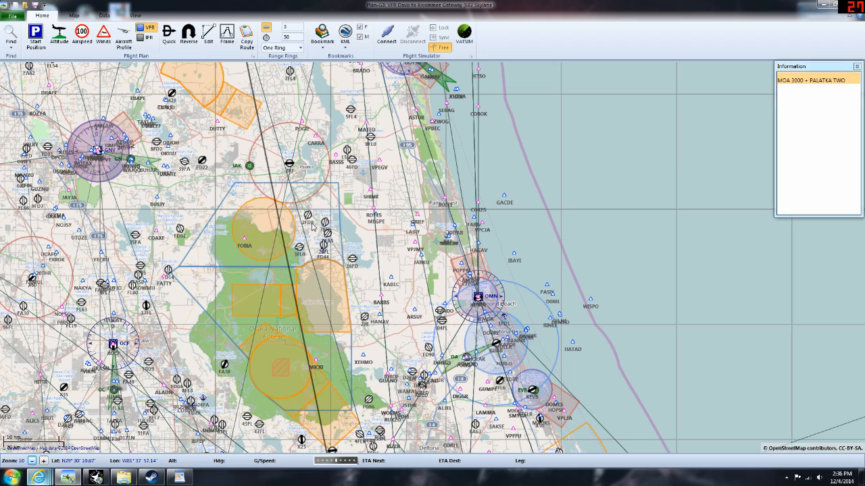
drag(317, 150, 348, 248)
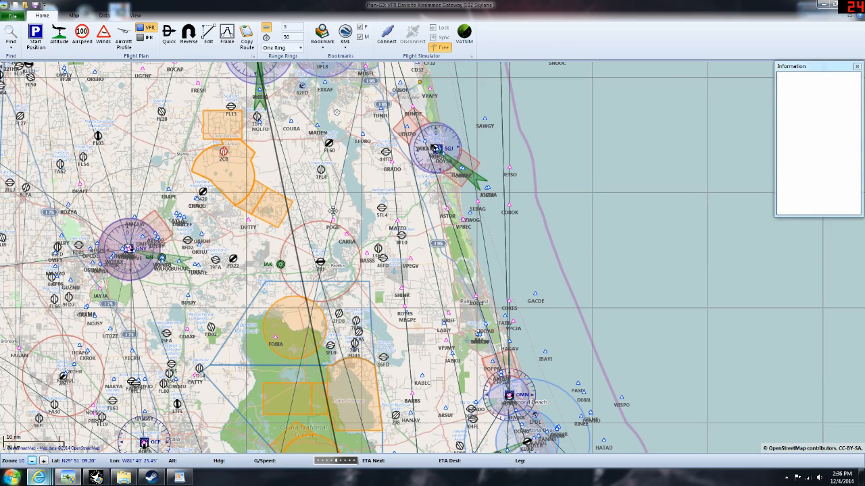
drag(332, 210, 365, 371)
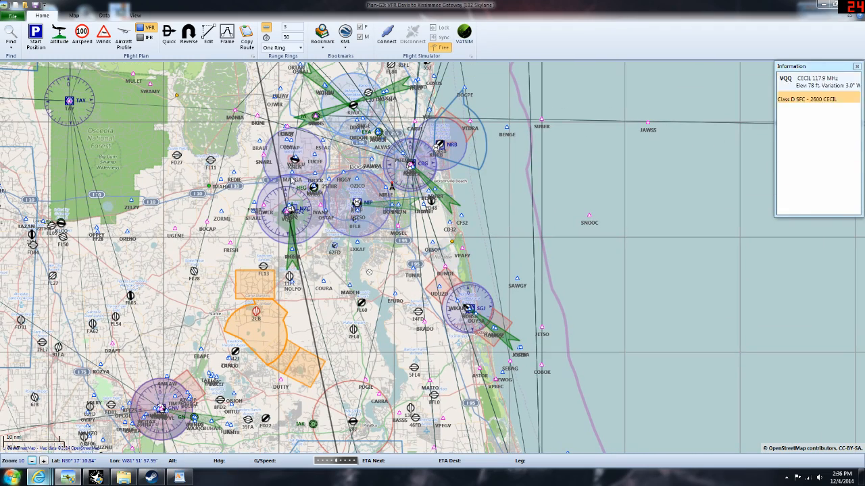
- Show the flight plan waypoint list and the plan elevation profile
right_click(358, 203)
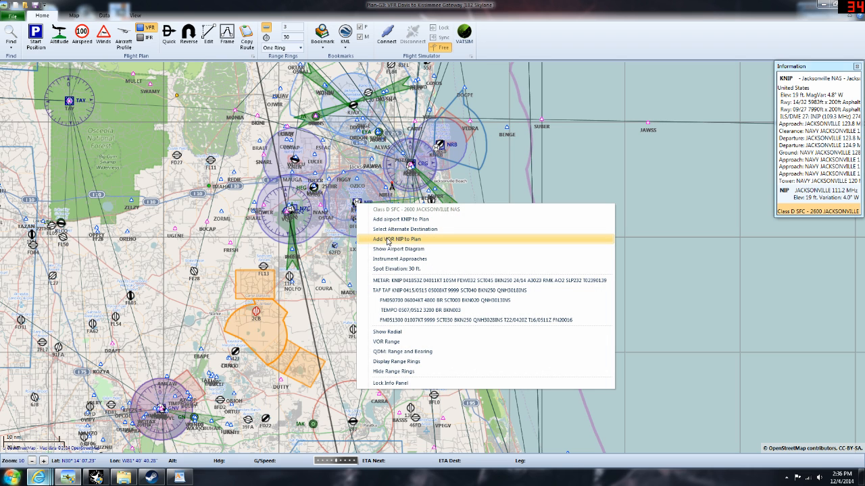
click(76, 15)
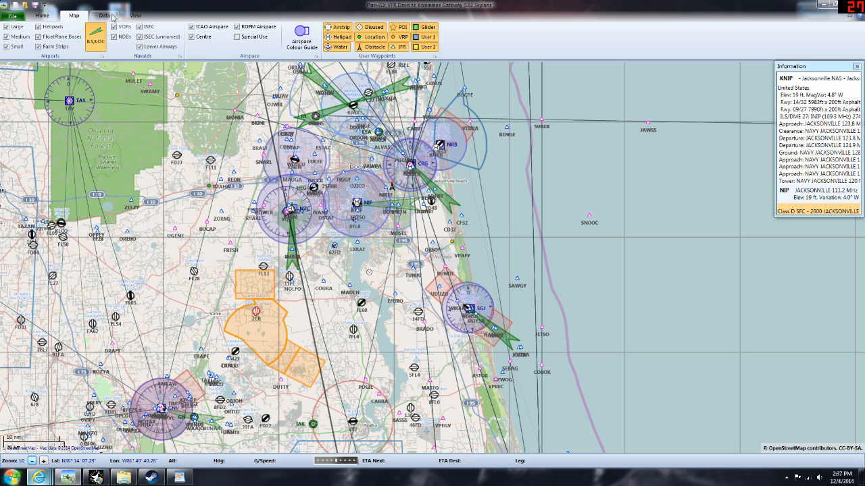
click(134, 15)
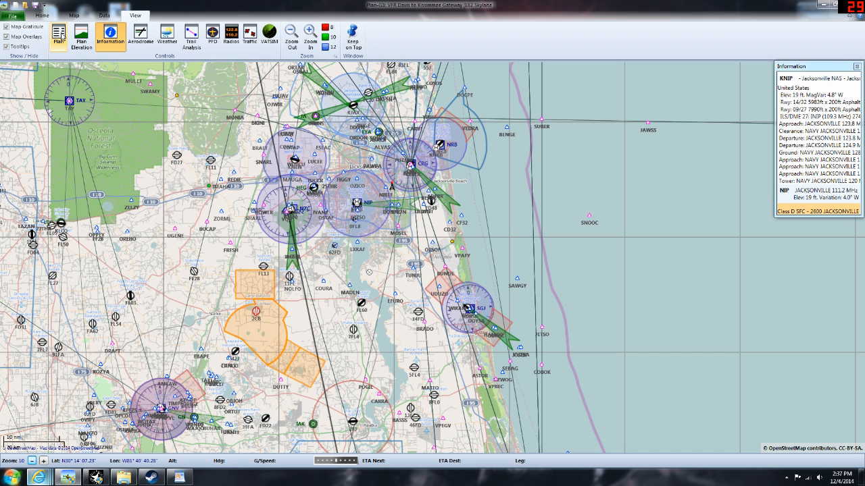
click(59, 35)
click(81, 37)
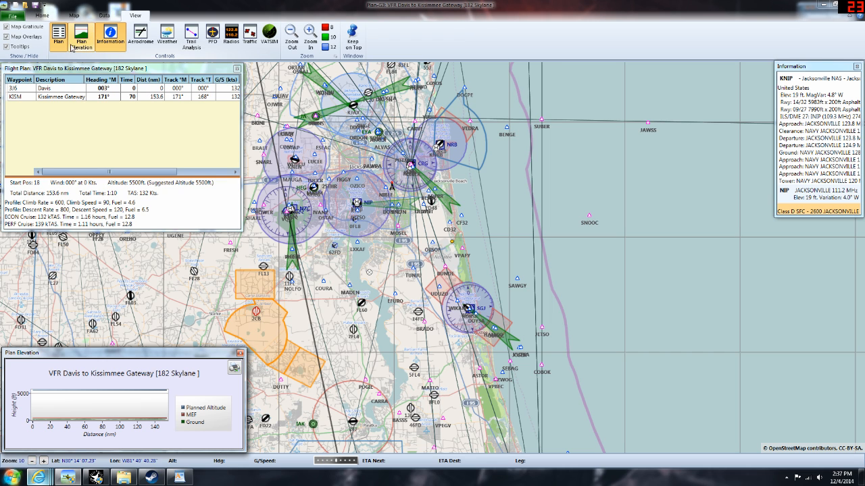
- Insert the Jacksonville VOR NIP into the flight plan after 3J6
click(15, 89)
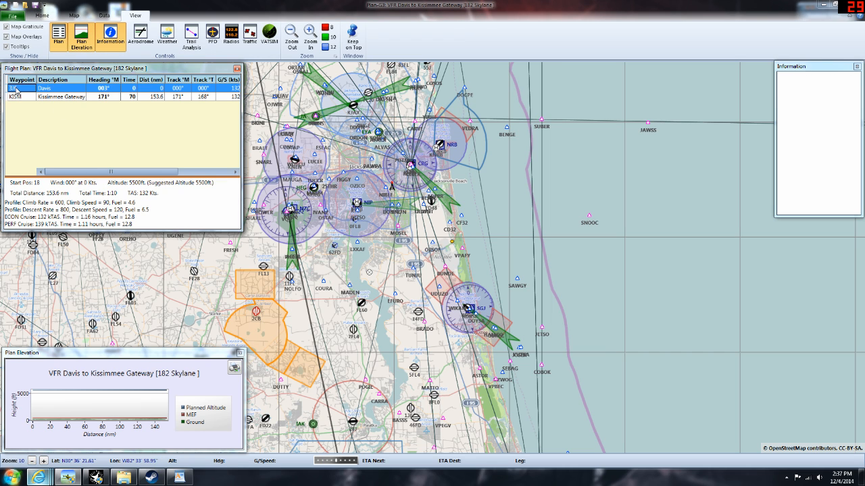
right_click(358, 203)
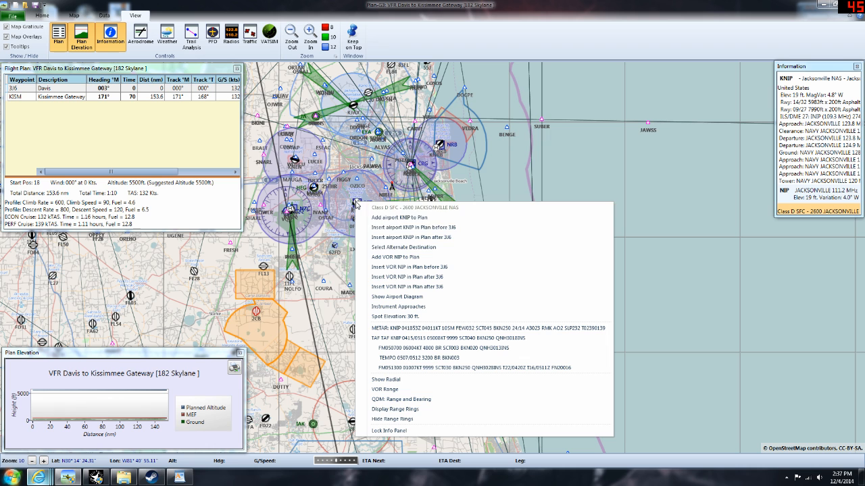
click(415, 278)
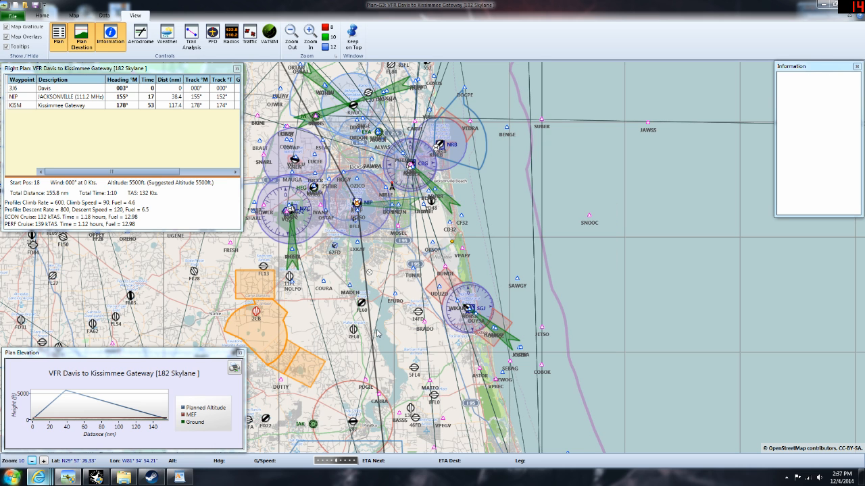
- Insert airport 16FD, Skinners Wholesale Nursery, east of the Palatka restricted areas, into the flight plan after NIP
drag(376, 333, 347, 215)
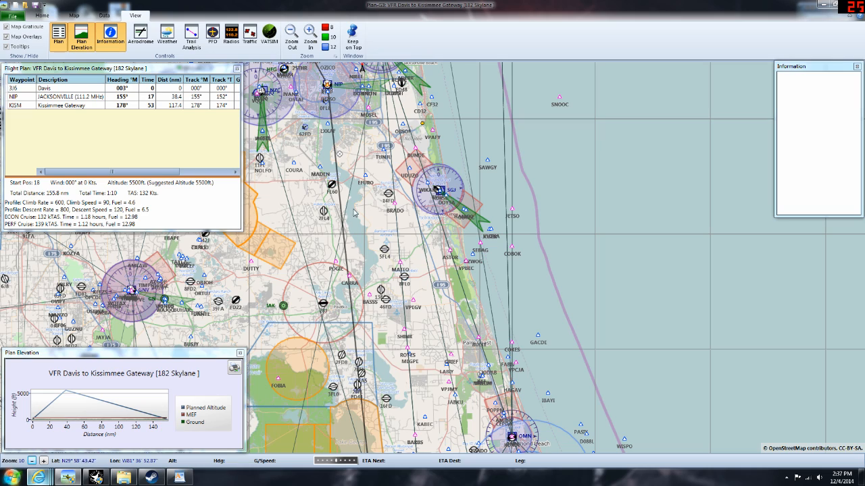
drag(373, 313, 343, 242)
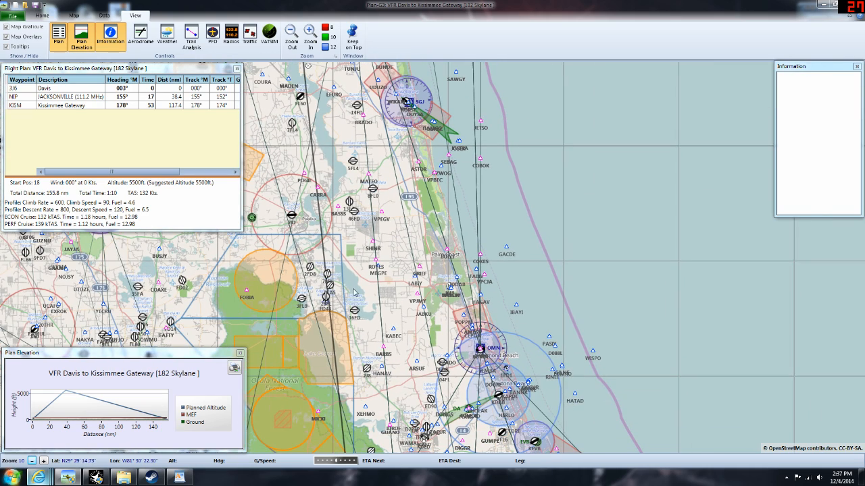
drag(343, 300, 390, 304)
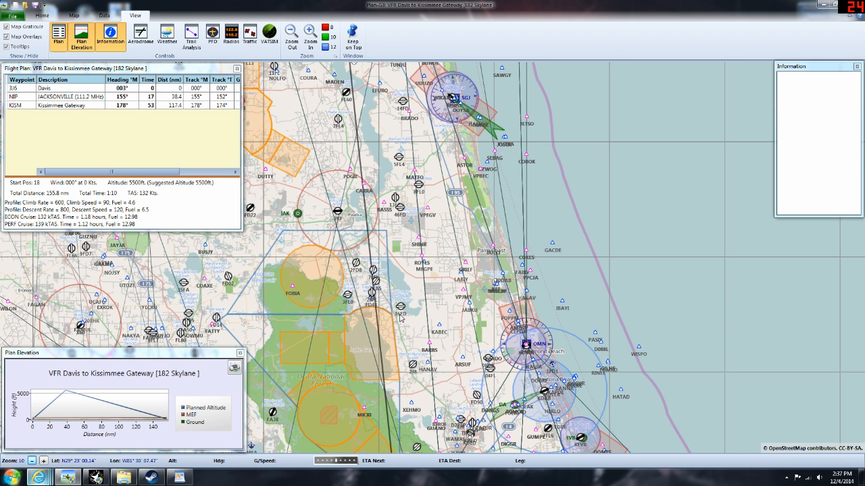
mouse_move(400, 308)
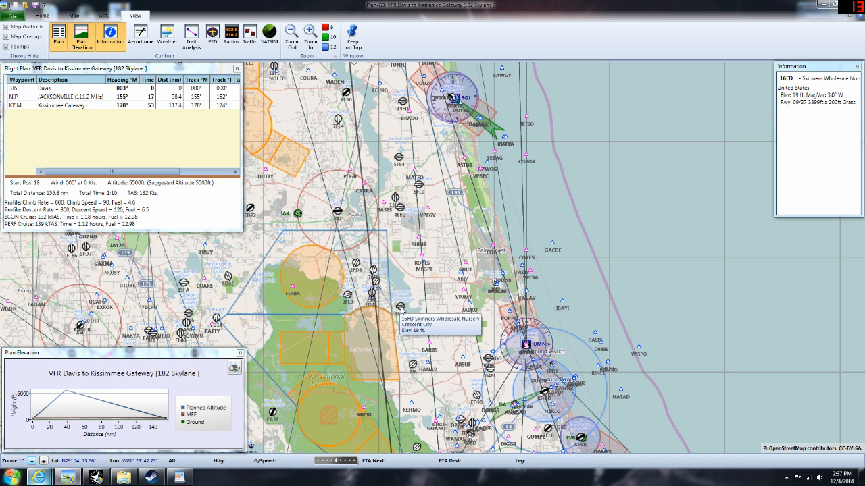
click(13, 98)
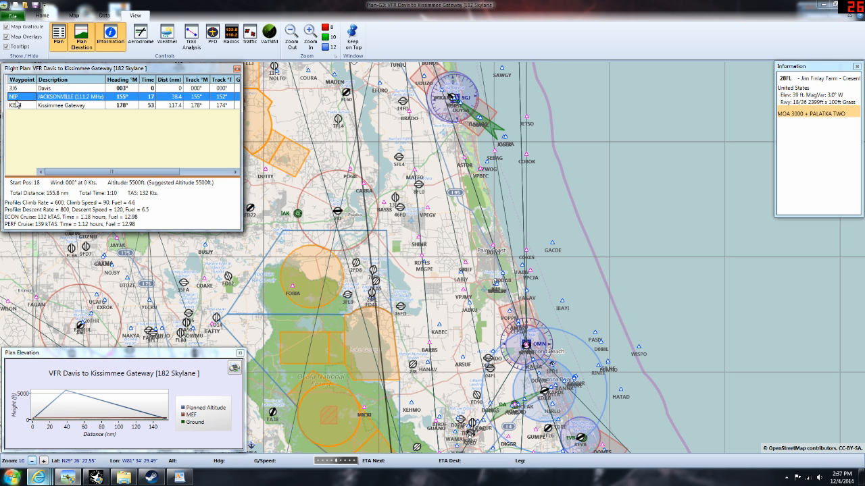
click(400, 309)
right_click(399, 309)
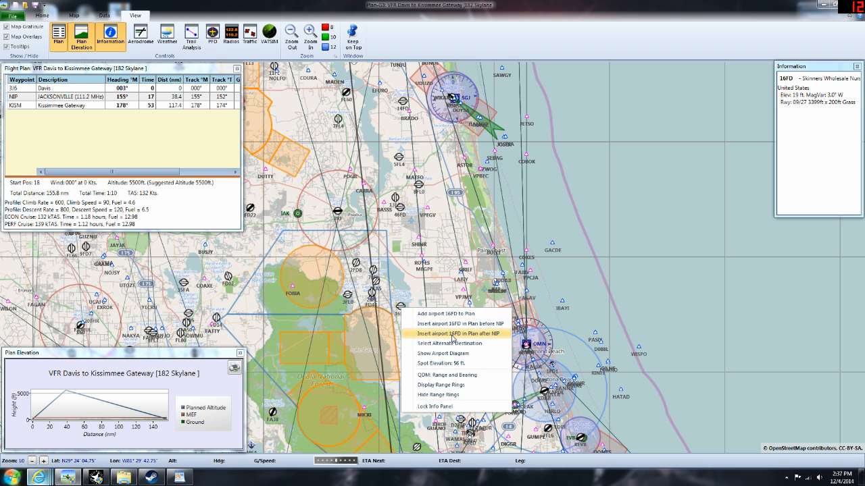
click(451, 334)
- Follow the revised route south from 16FD to Kissimmee and check the restricted area northwest of Deltona
drag(424, 266, 403, 192)
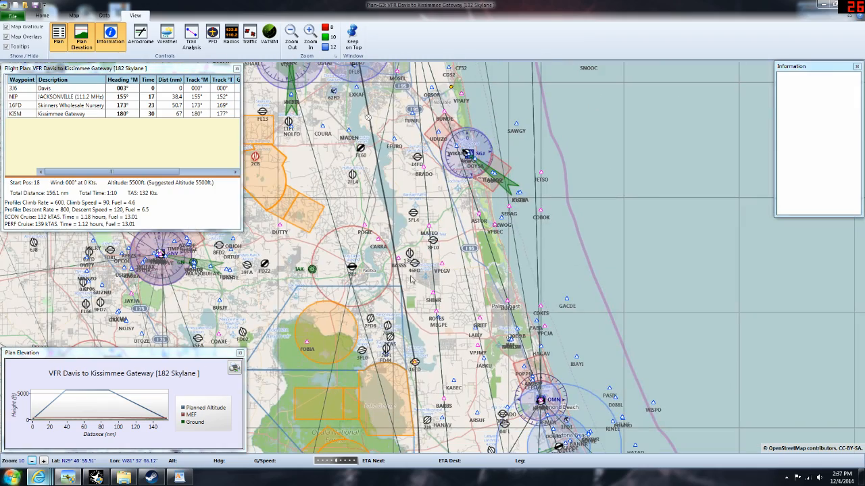
drag(405, 283, 348, 118)
drag(374, 252, 357, 180)
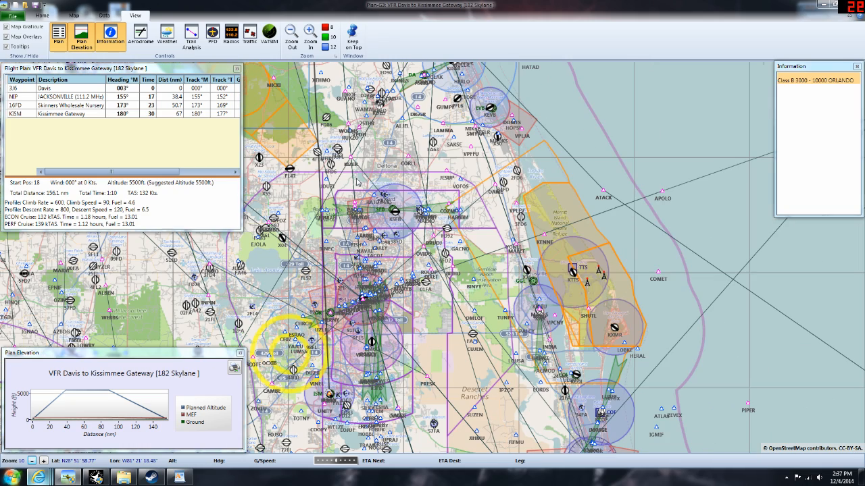
mouse_move(306, 151)
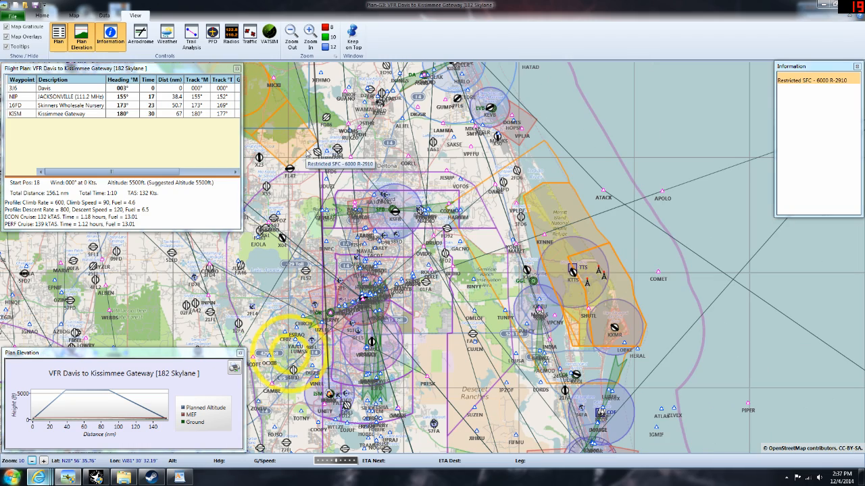
- Insert the Orlando VOR ORL into the flight plan after 16FD
drag(317, 117, 358, 196)
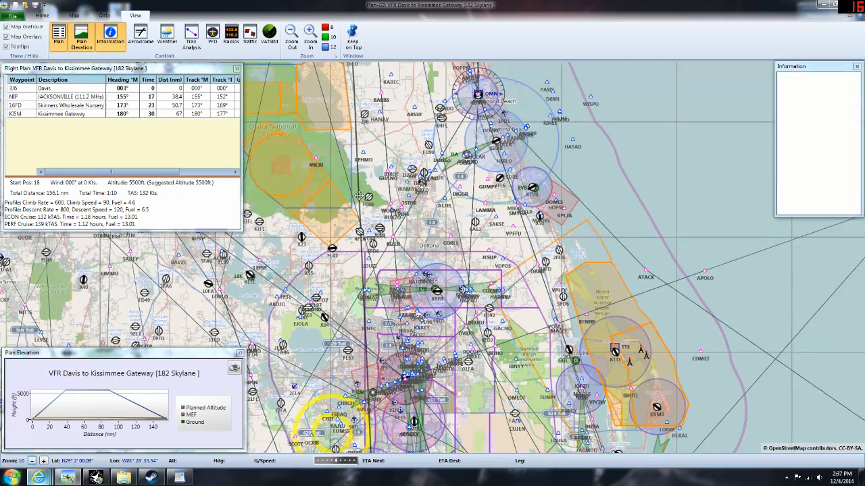
drag(418, 342, 401, 268)
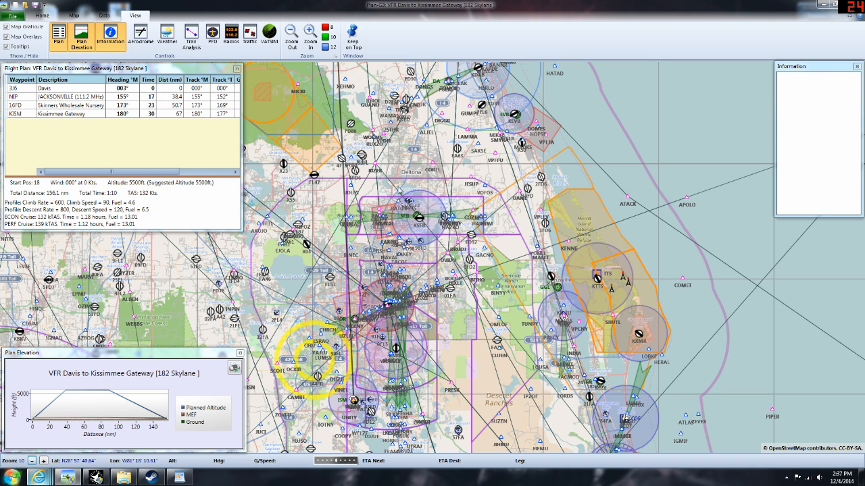
drag(386, 192, 408, 121)
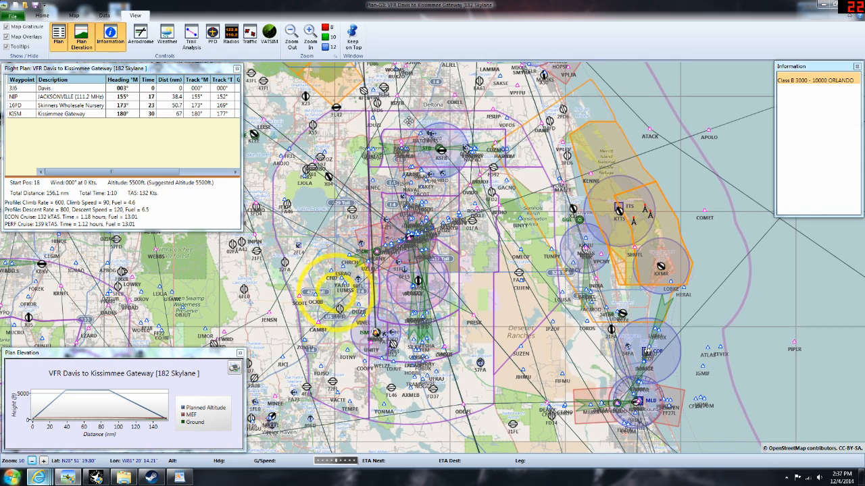
click(13, 106)
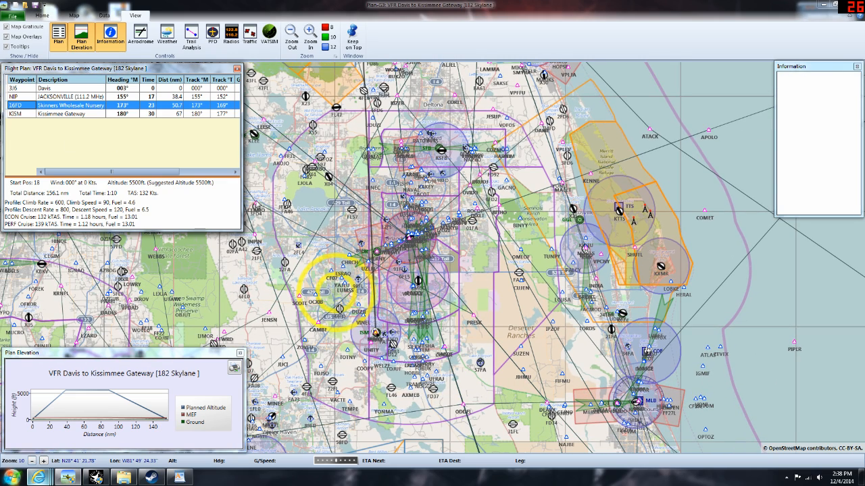
right_click(412, 245)
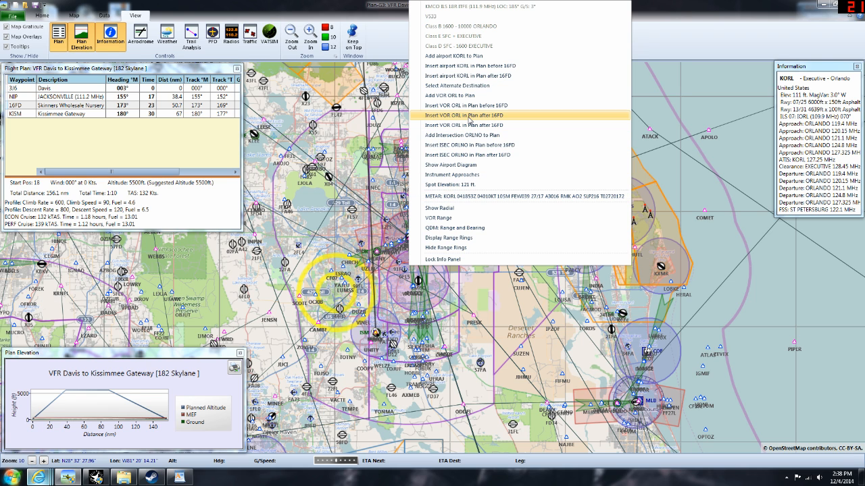
click(471, 117)
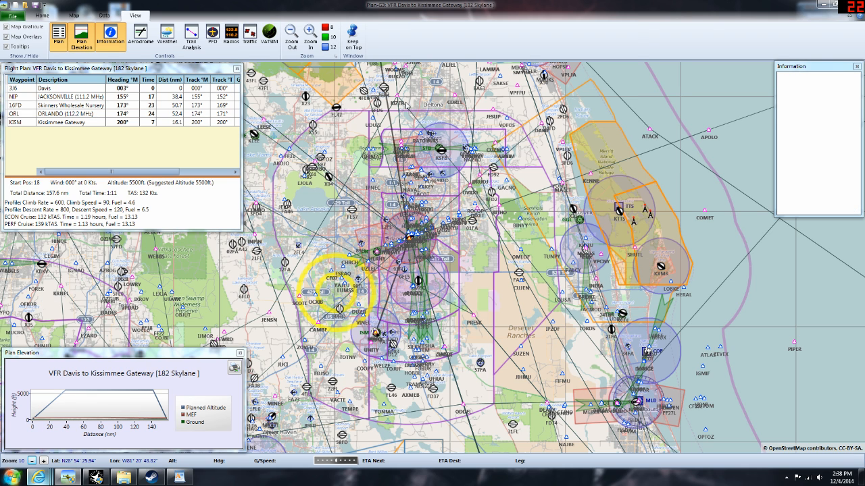
- Follow the revised route through Orlando to Kissimmee and check the surrounding Class B airspace and its altitude limits
drag(468, 95, 476, 158)
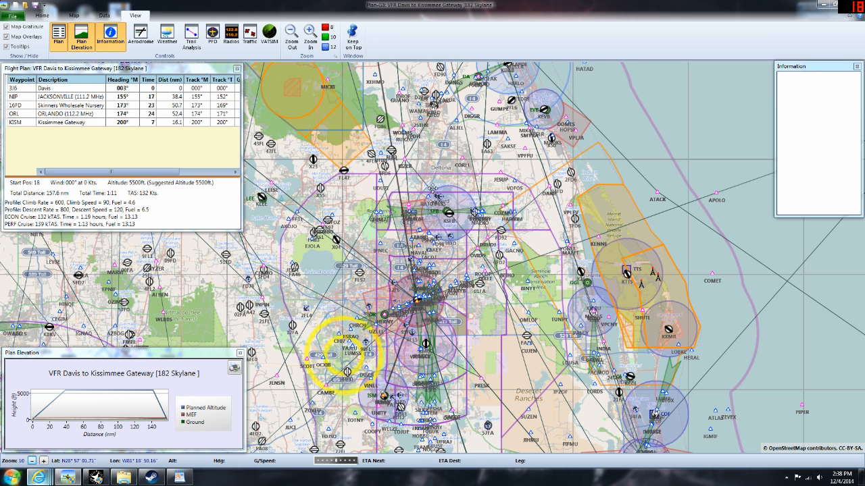
drag(433, 188, 418, 147)
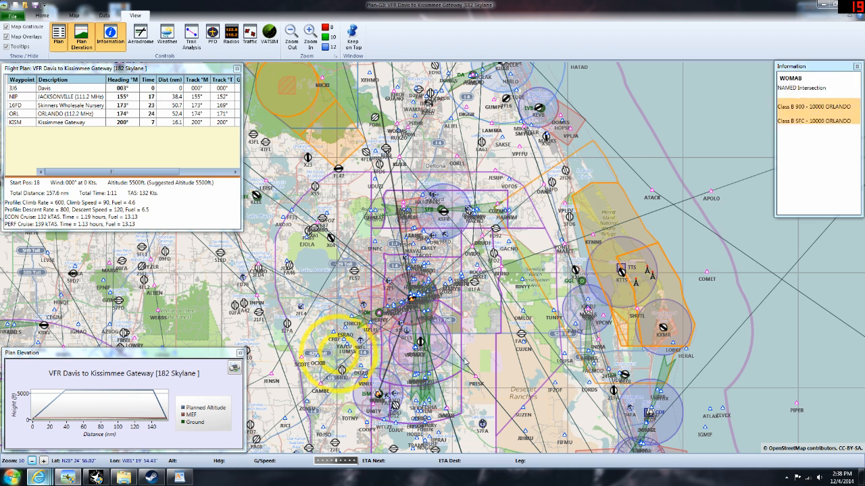
drag(464, 359, 443, 250)
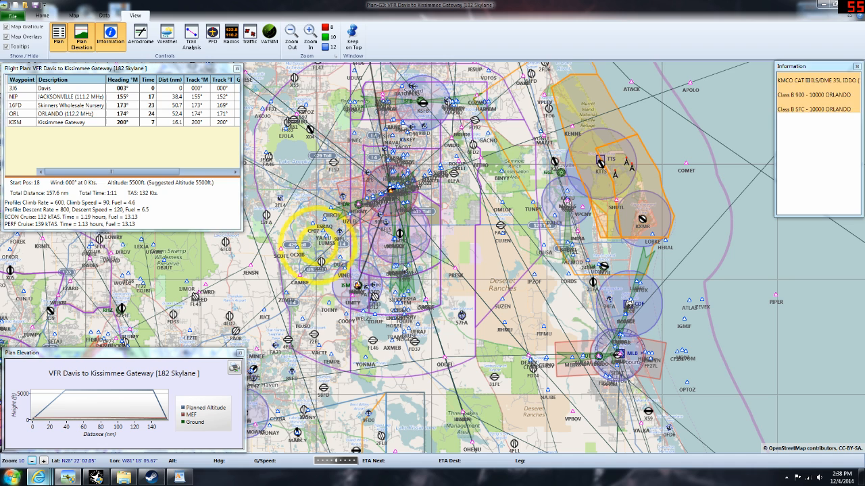
mouse_move(399, 238)
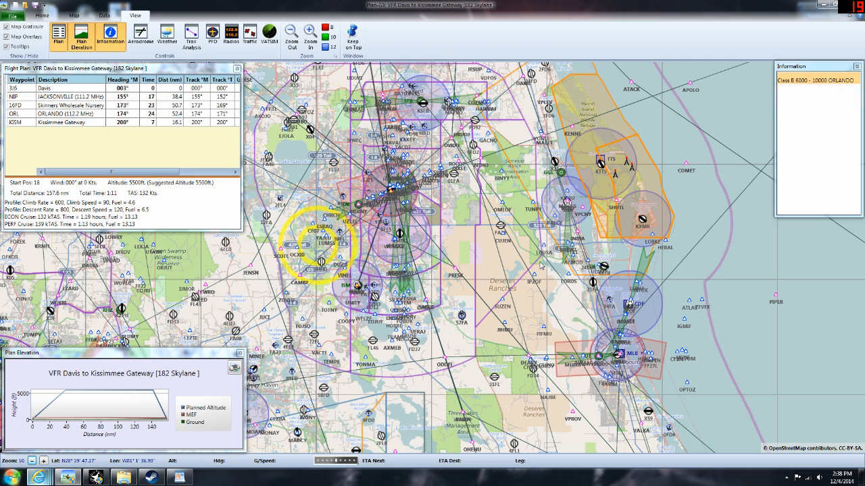
drag(540, 265, 537, 323)
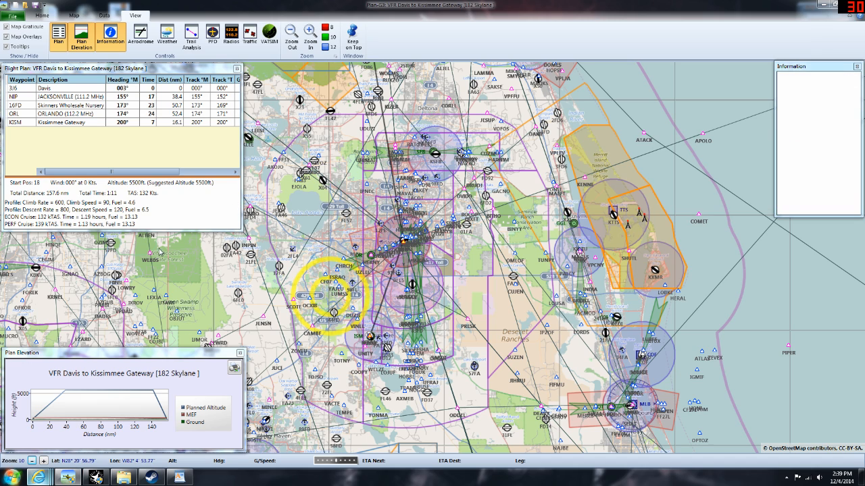
drag(386, 150, 433, 177)
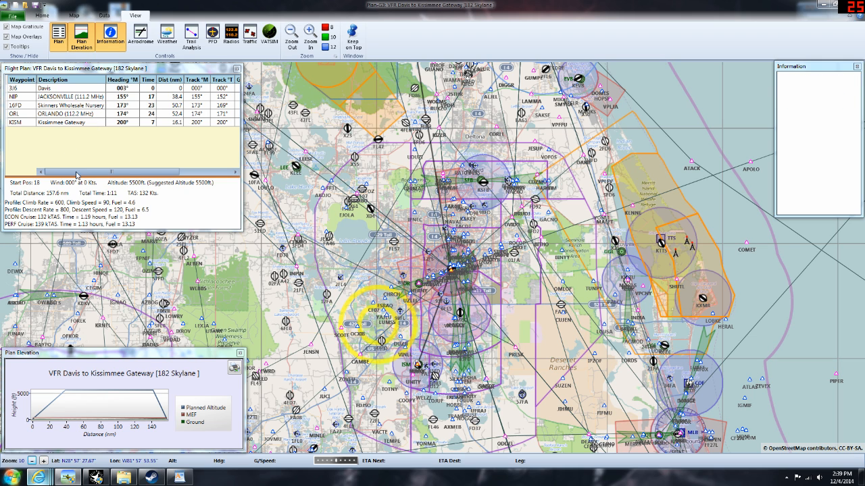
click(43, 16)
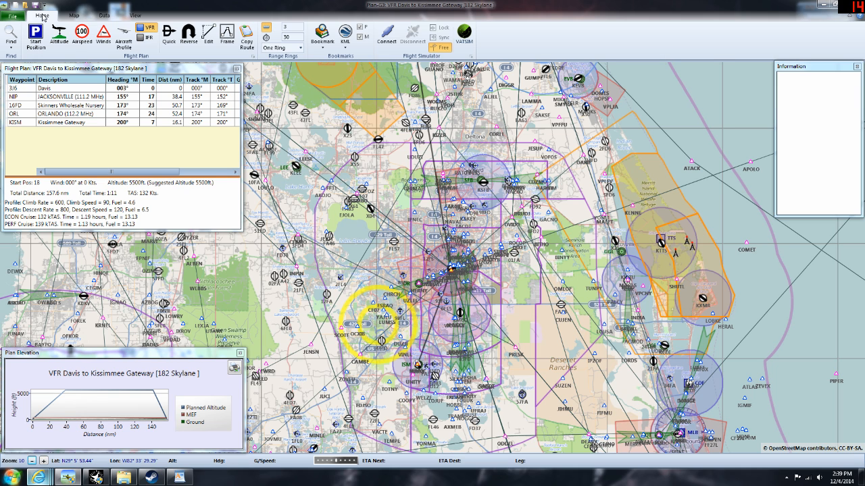
- Open the A2A Accu-Sim C182 Skylane pilot's manual in Adobe Reader
click(12, 479)
click(33, 437)
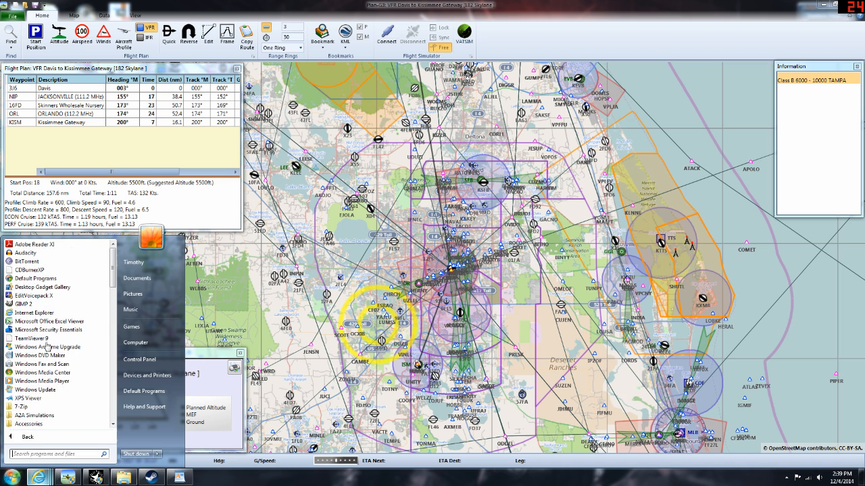
click(23, 417)
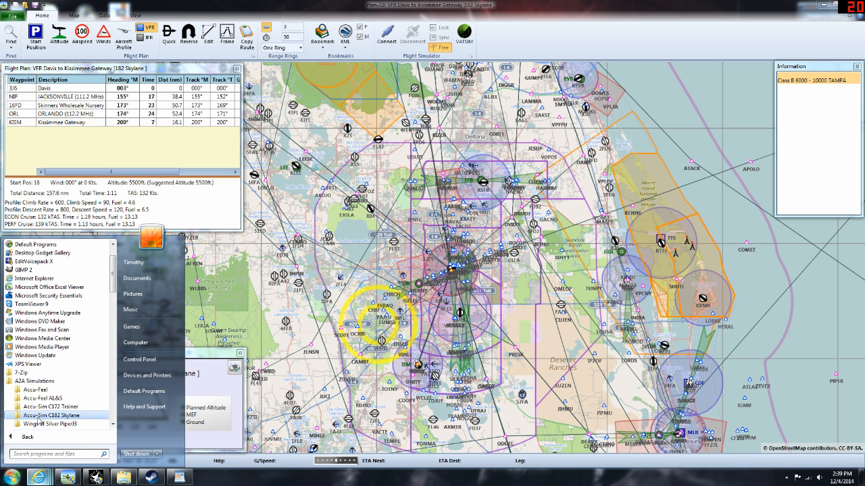
click(46, 416)
click(44, 408)
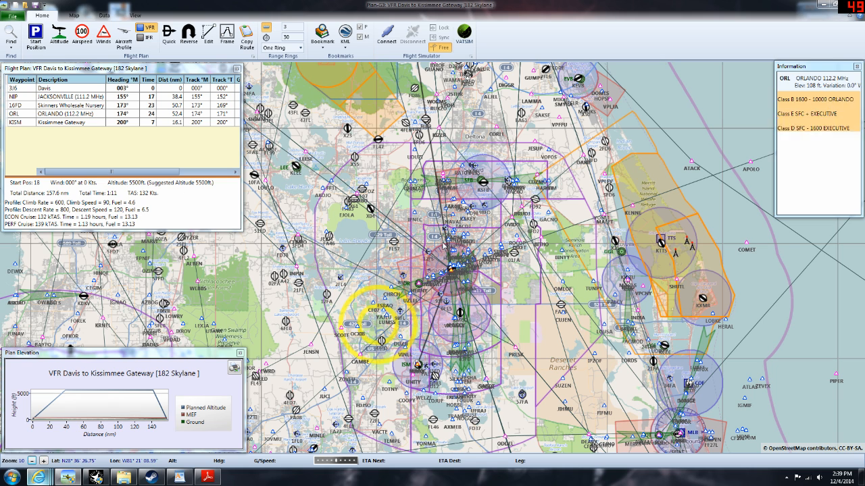
mouse_move(208, 477)
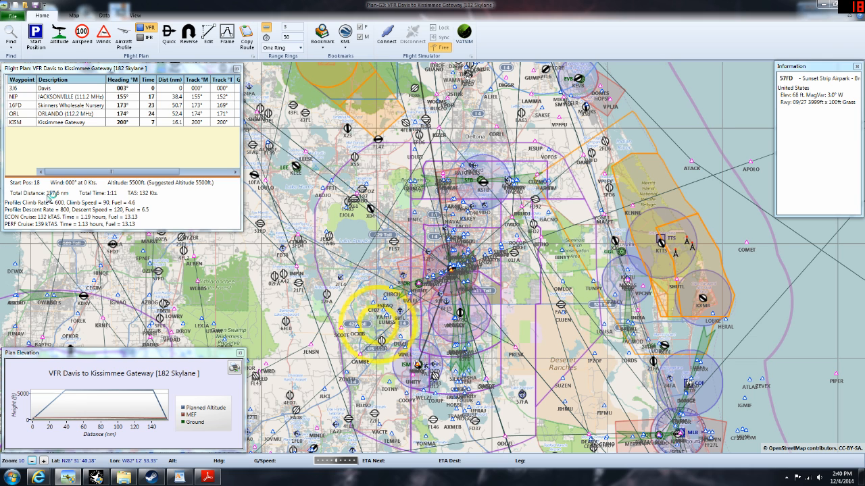
click(207, 477)
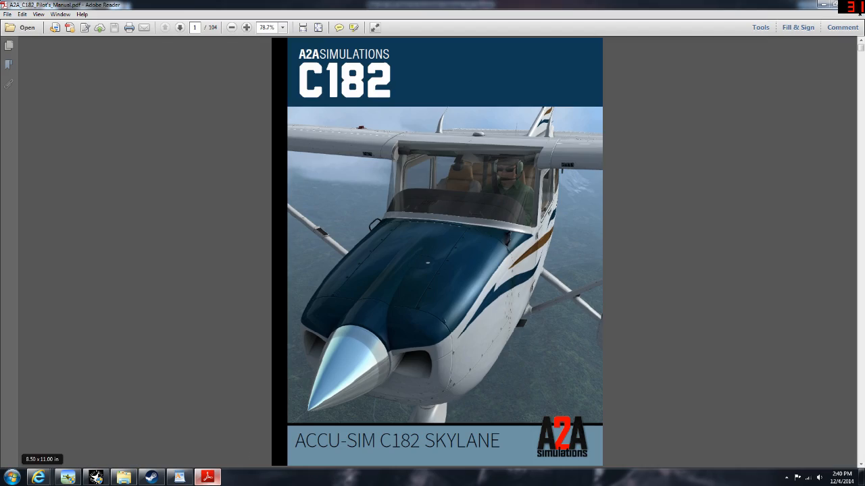
- Look up the cruise performance tables for pressure altitudes from 4,000 to 14,000 feet on manual pages 54 to 57
drag(862, 49, 864, 266)
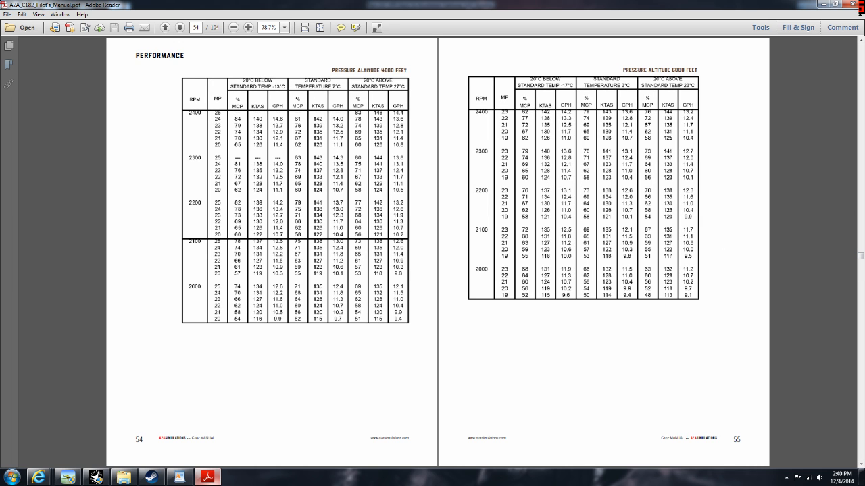
key(Page_Down)
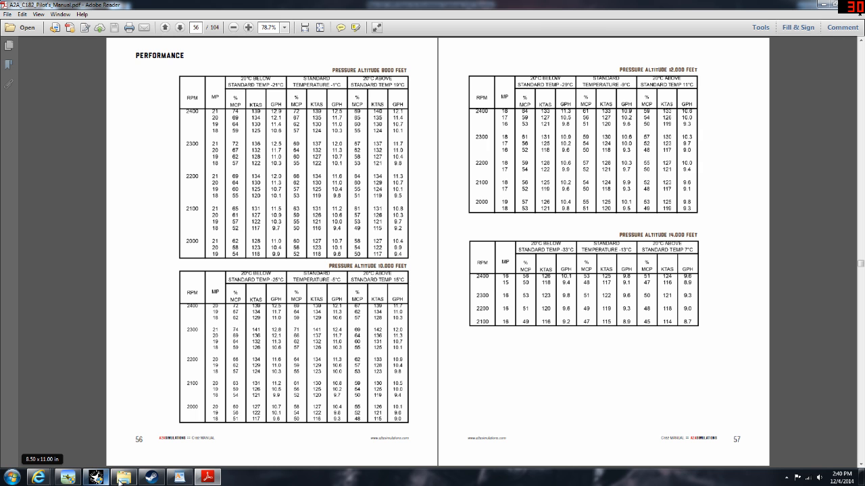
click(68, 477)
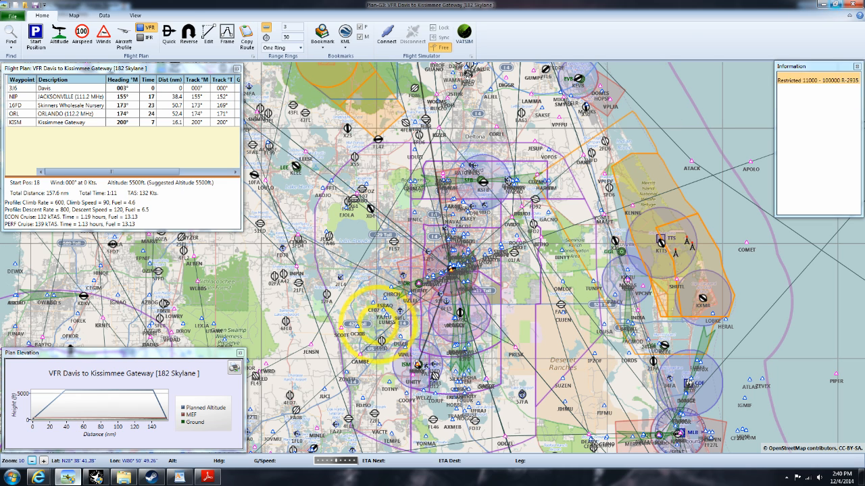
click(824, 6)
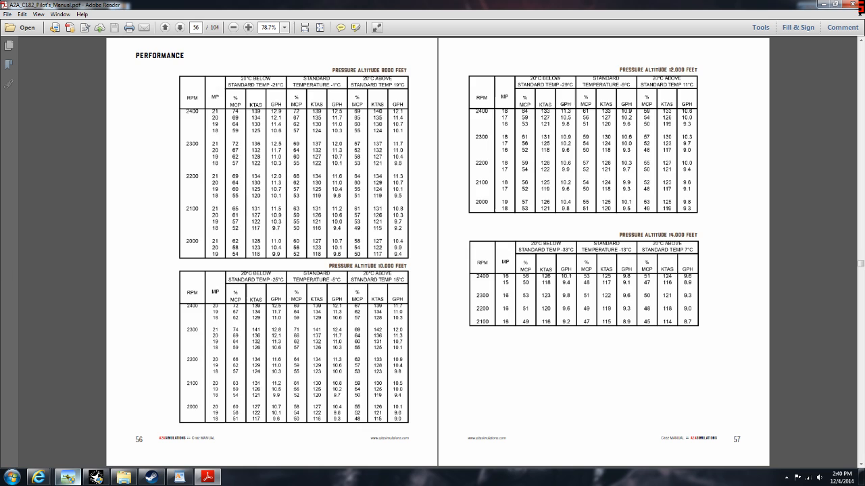
scroll(438, 252, down, 1)
scroll(438, 252, up, 1)
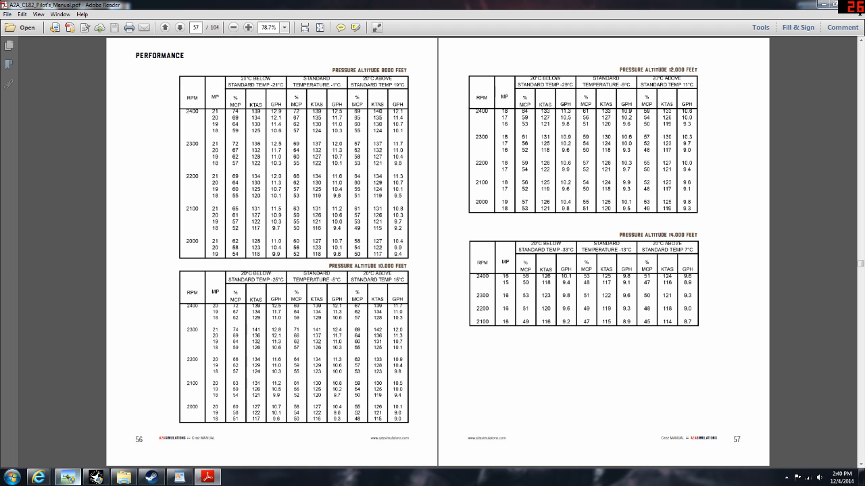
- Mark the first 2400 RPM row in the 12,000-foot cruise performance table
double_click(481, 113)
click(500, 118)
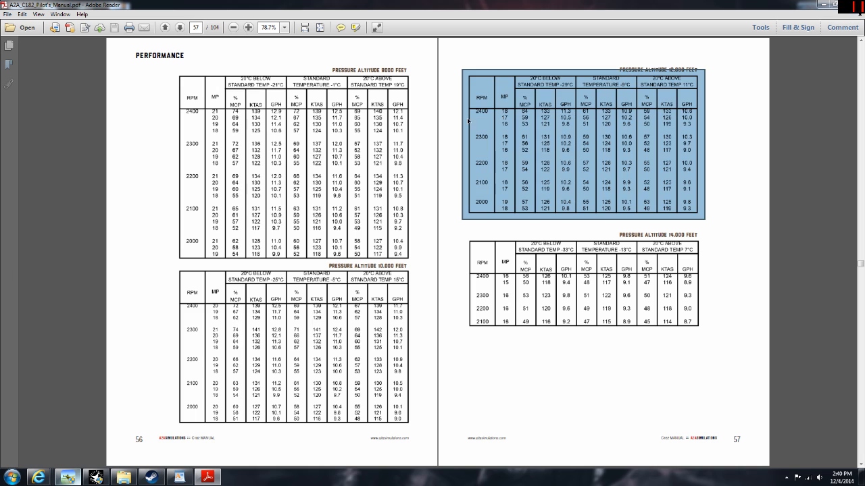
click(459, 122)
drag(498, 108, 700, 116)
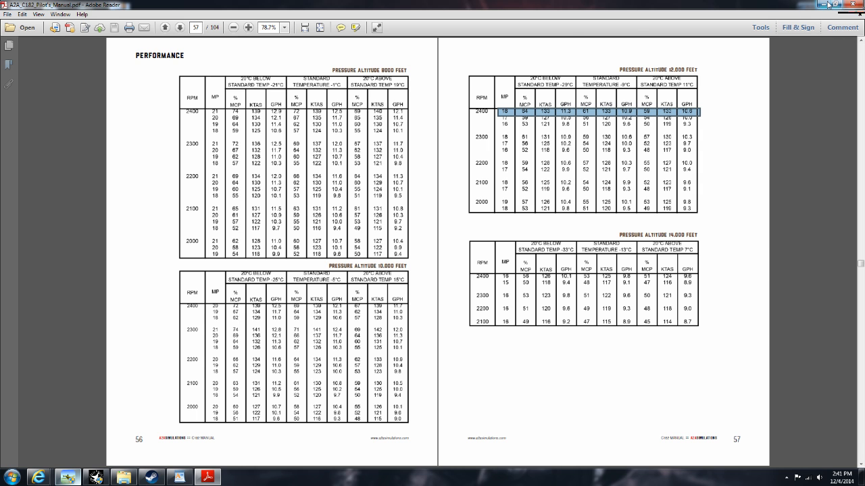
- Return to Plan-G and set the flight plan's cruising altitude to 11500 ft
click(855, 6)
mouse_move(40, 477)
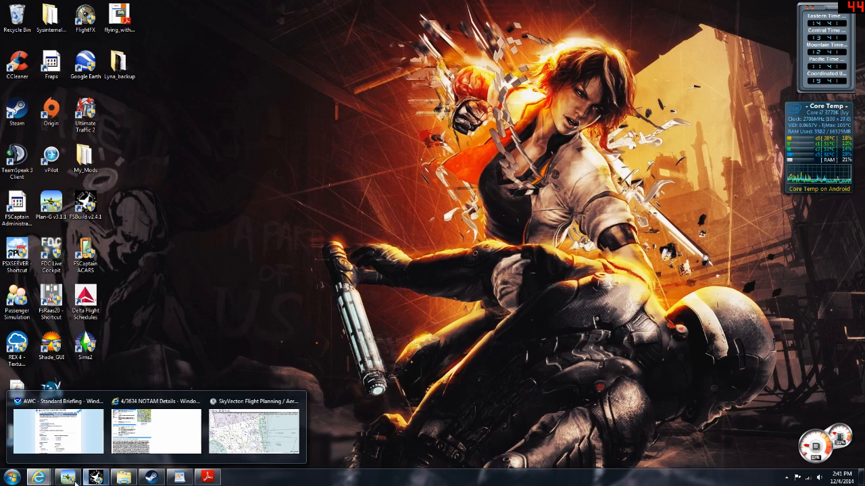
click(74, 480)
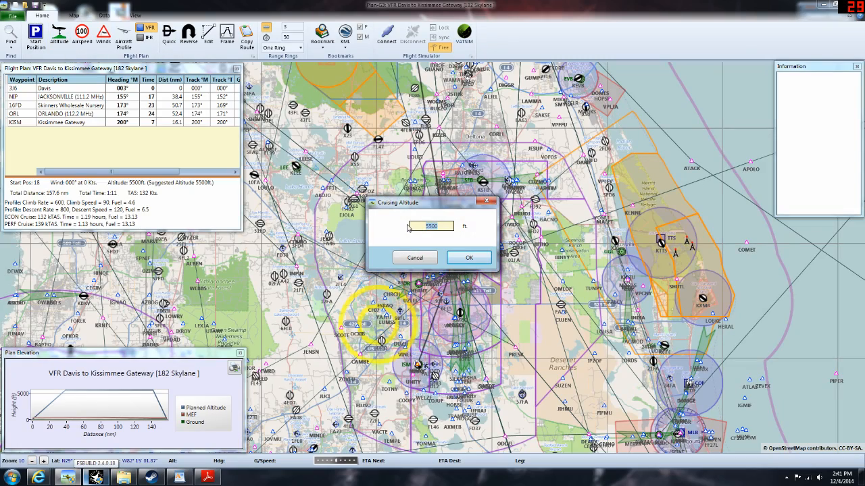
click(469, 260)
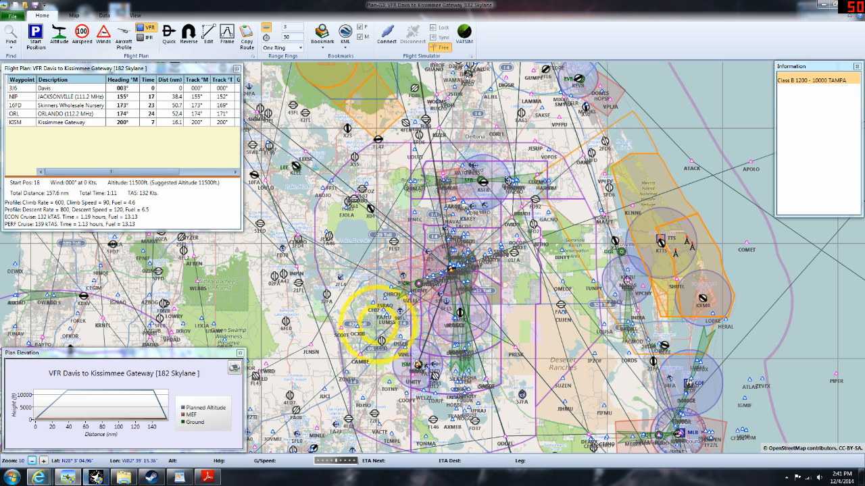
- Switch to the Aviation Weather Center standard briefing in Internet Explorer and open the Miami region's winds and temperatures aloft forecast
mouse_move(39, 477)
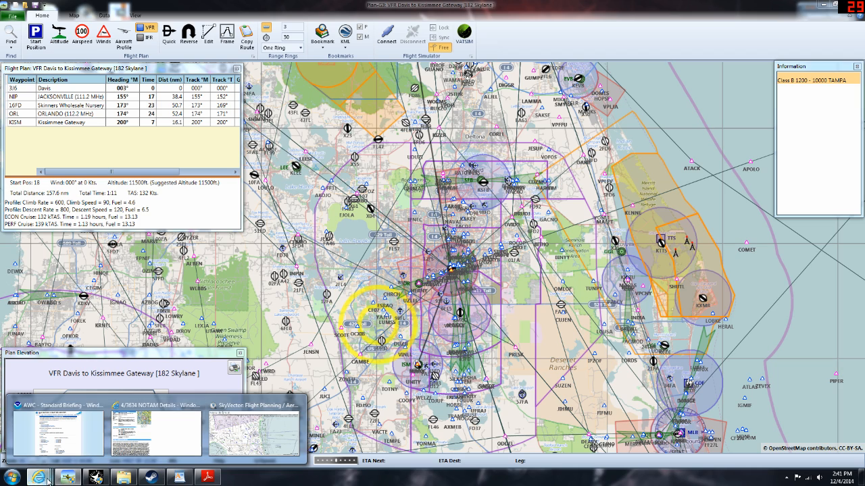
click(154, 425)
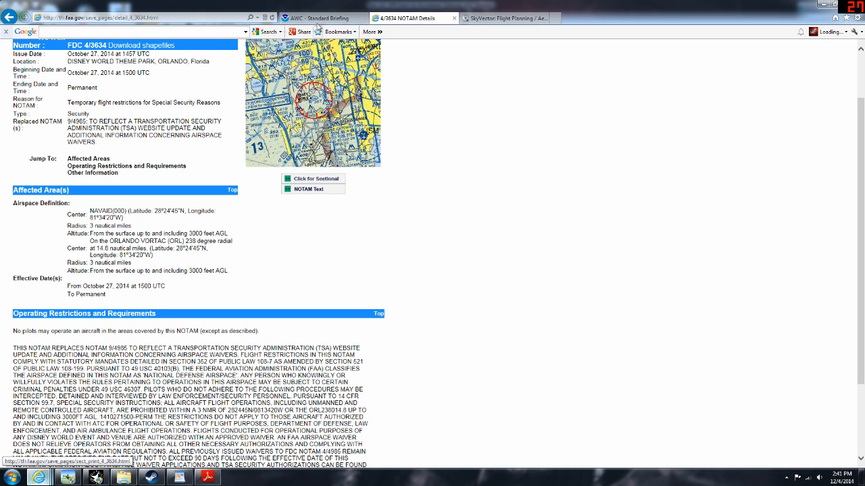
click(315, 22)
scroll(343, 302, down, 5)
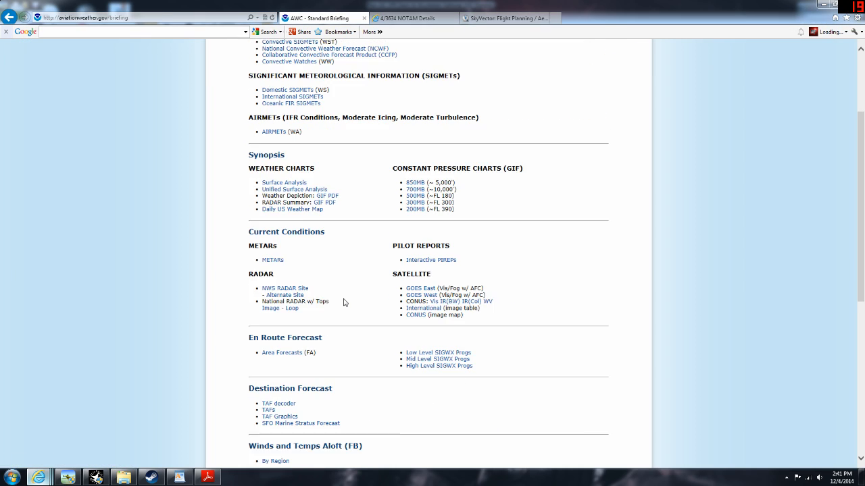
scroll(343, 302, up, 3)
scroll(343, 302, down, 4)
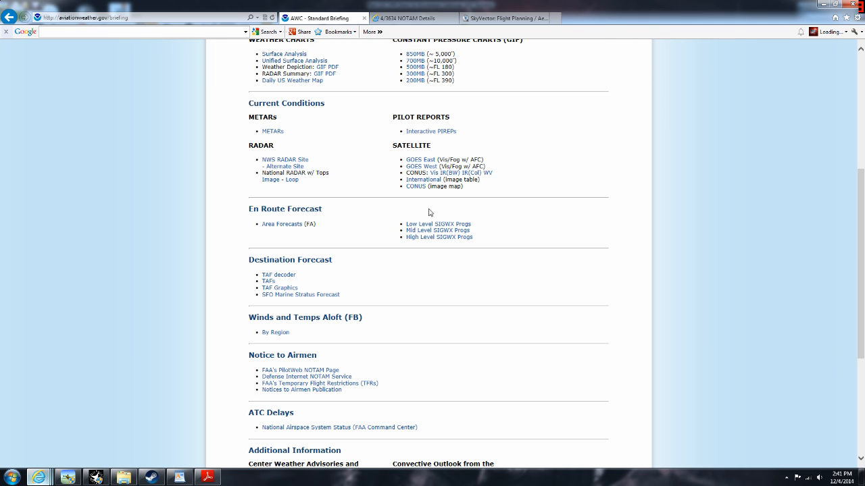
click(275, 335)
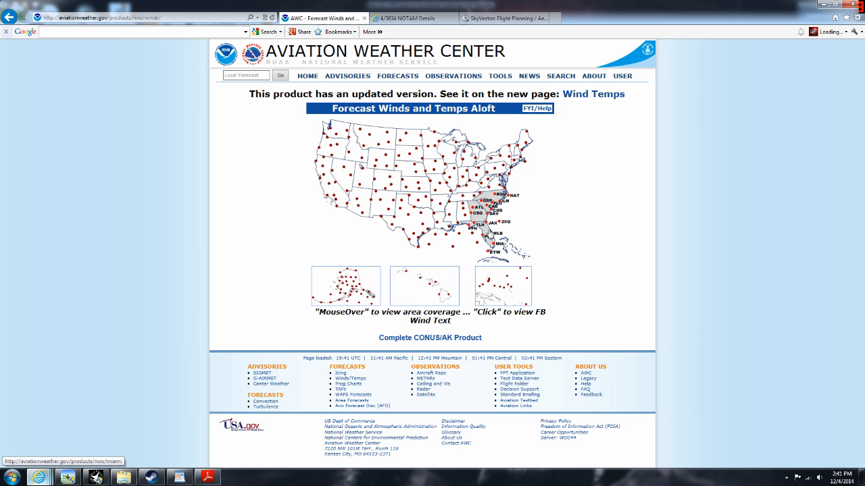
click(491, 233)
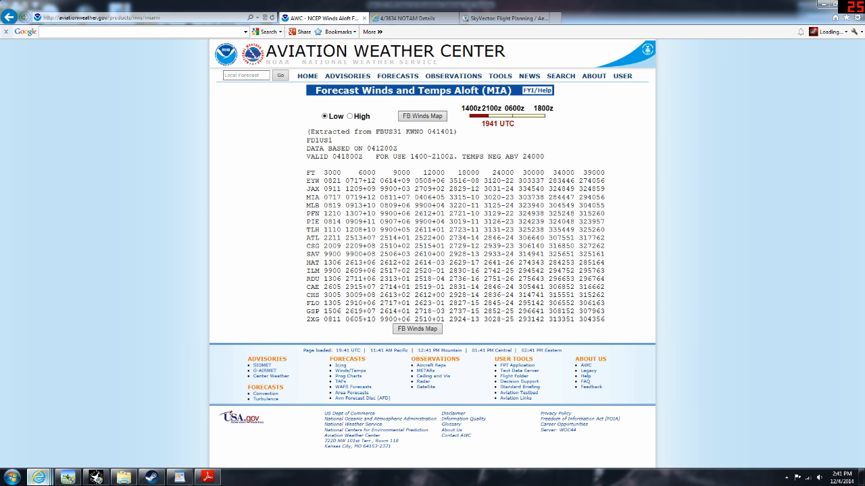
- Read the 12,000 ft wind and temperature forecasts for JAX and MLB
drag(307, 189, 449, 190)
click(448, 190)
double_click(419, 190)
drag(415, 205, 443, 208)
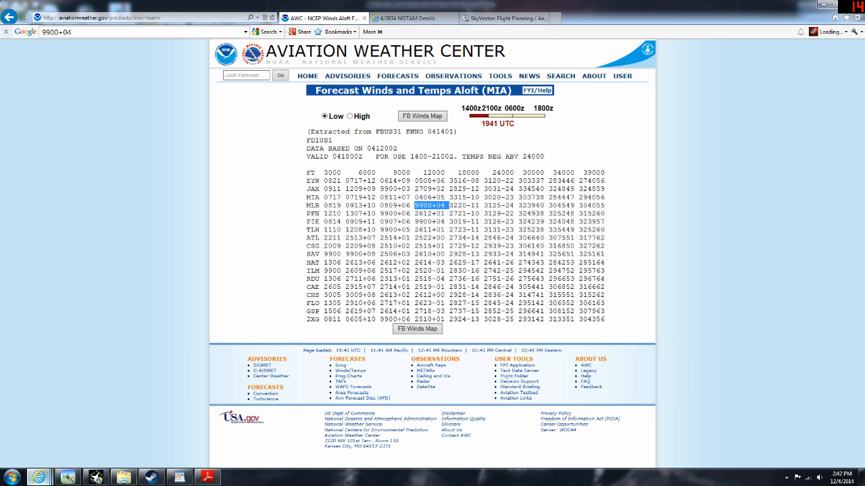
- Mark the JAX 12,000 ft forecast, return to Plan-G, and set the flight plan's wind to 270° at 9 knots
drag(415, 190, 444, 189)
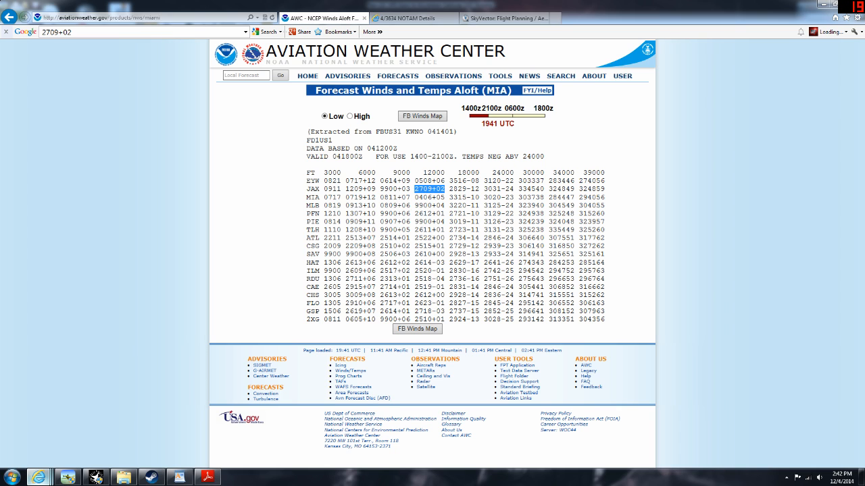
click(824, 6)
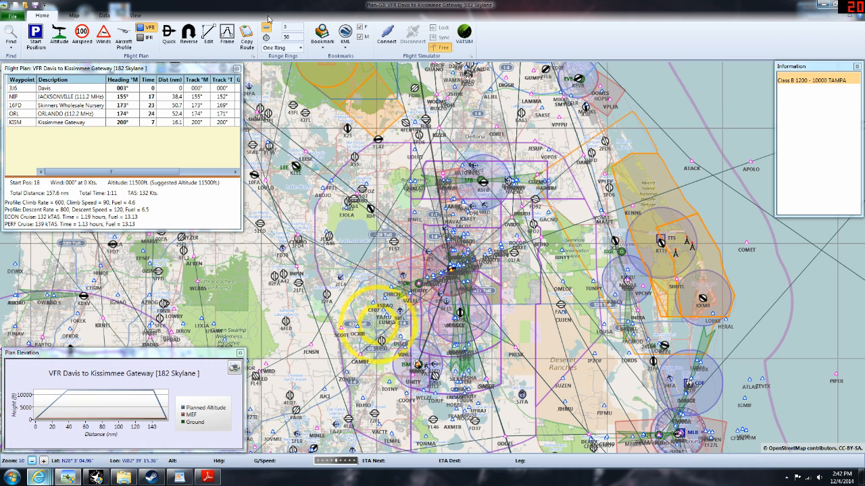
click(102, 34)
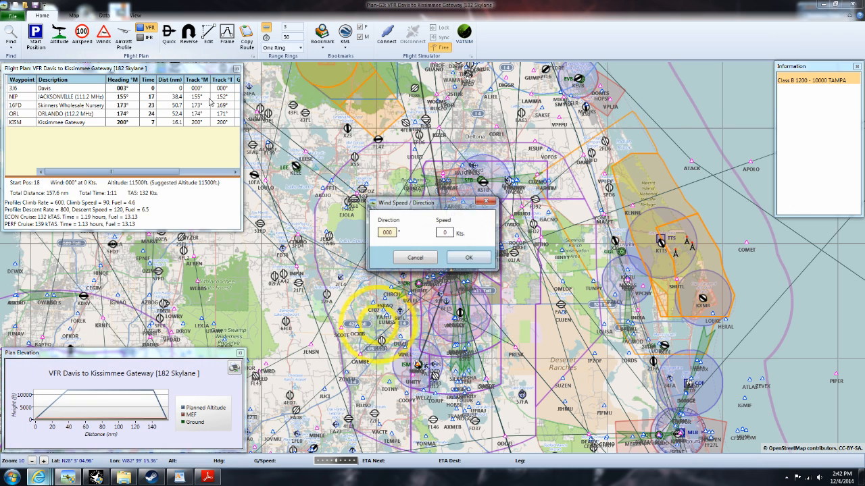
double_click(379, 231)
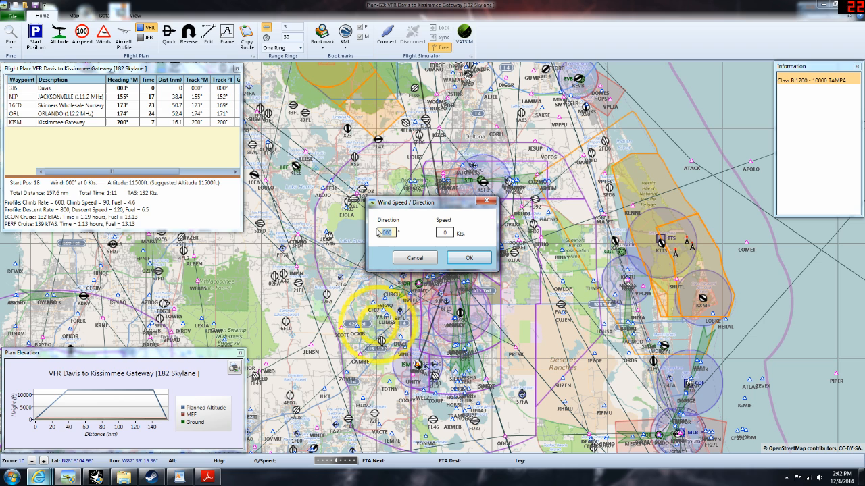
text(270)
text(9)
click(466, 258)
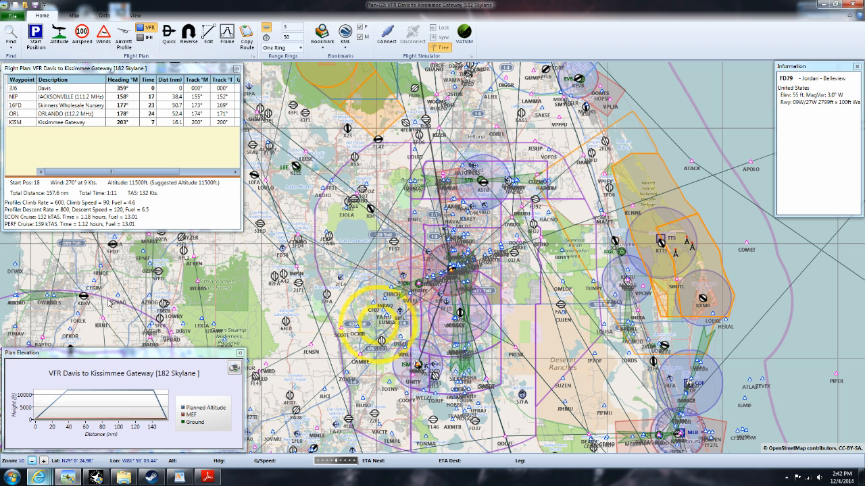
- Check the 12,000-foot cruise table in the pilot's manual and set the flight plan's airspeed to 133 knots
click(207, 477)
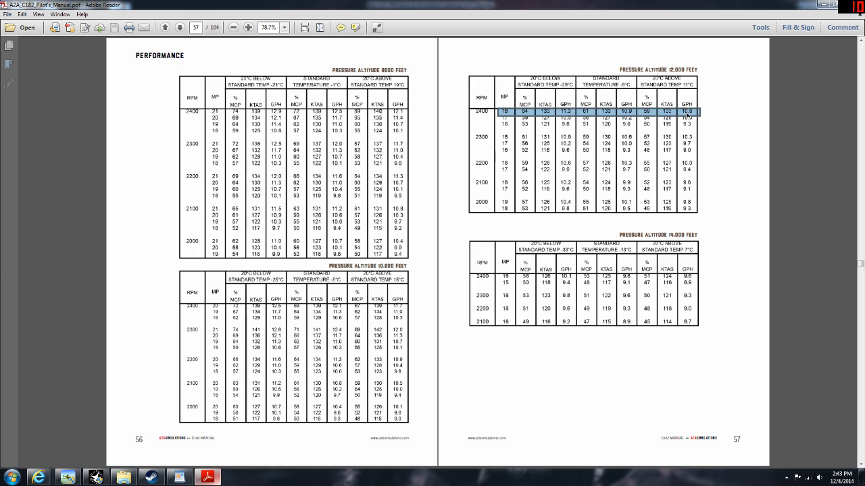
click(825, 5)
click(82, 34)
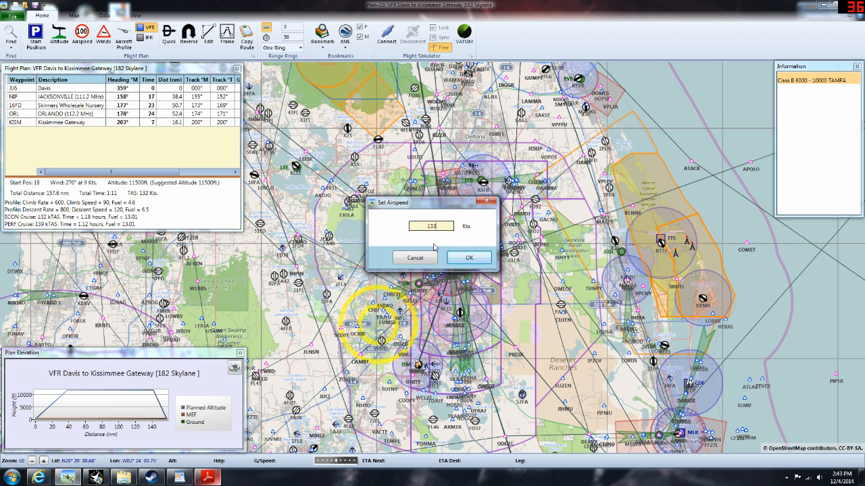
click(469, 257)
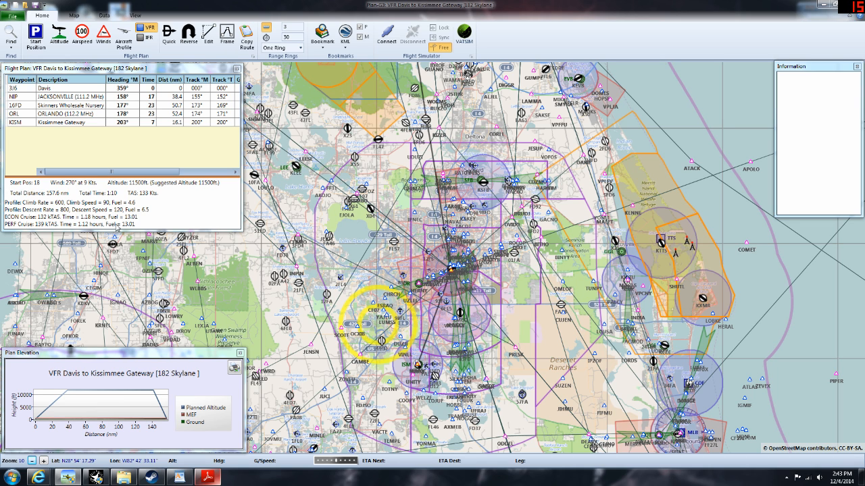
- Enlarge the flight plan window to show the total fuel estimate and the ground speed and MEF columns
click(147, 229)
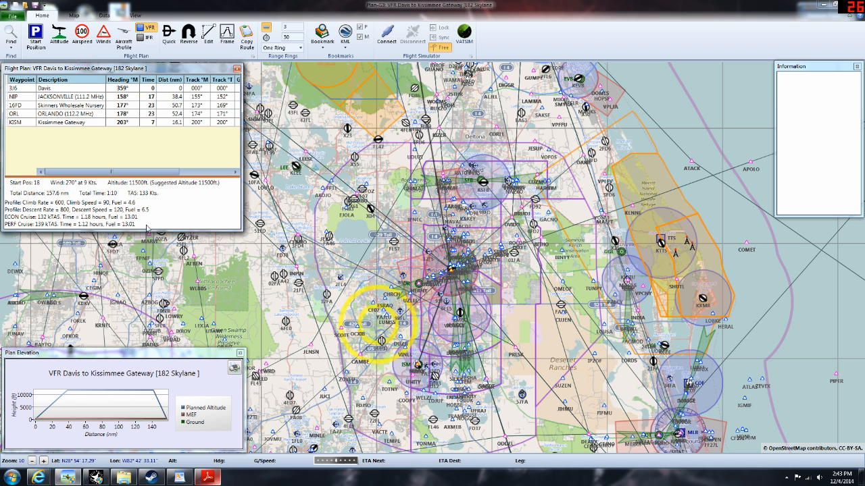
drag(144, 229, 142, 258)
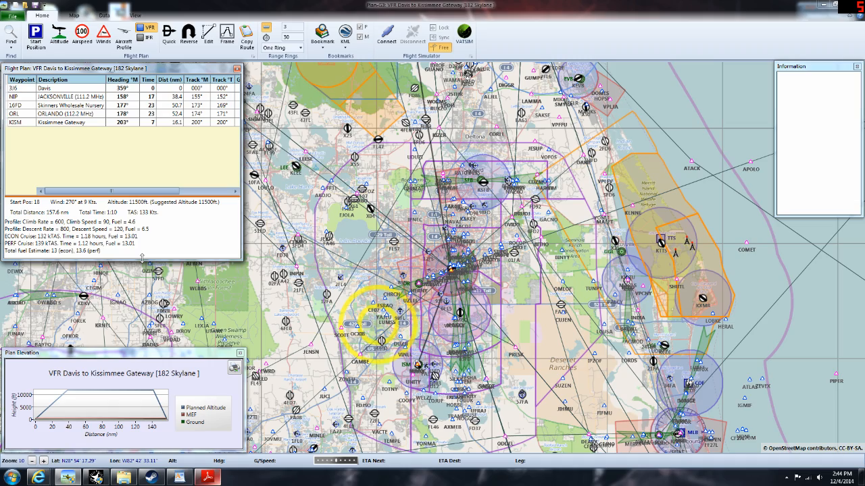
click(207, 478)
click(204, 482)
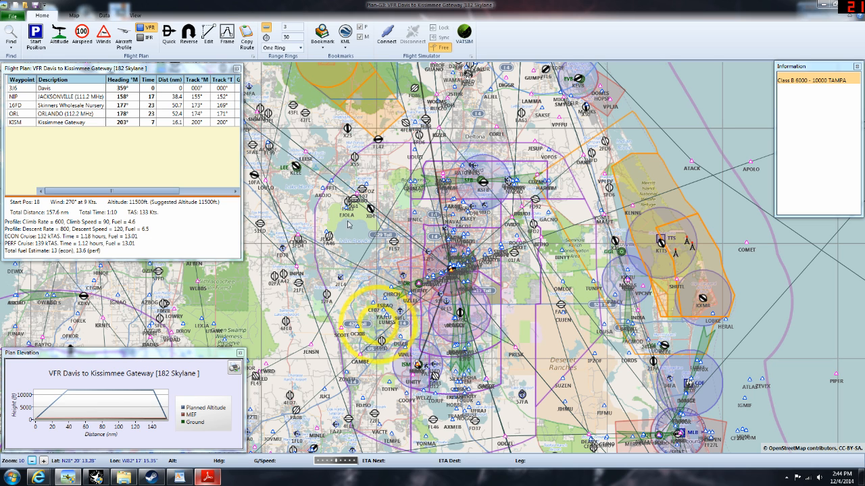
drag(242, 128, 283, 129)
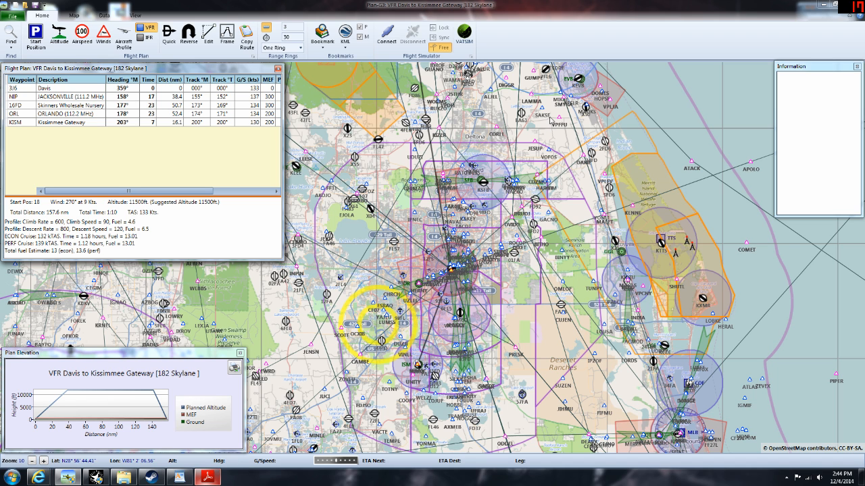
click(12, 16)
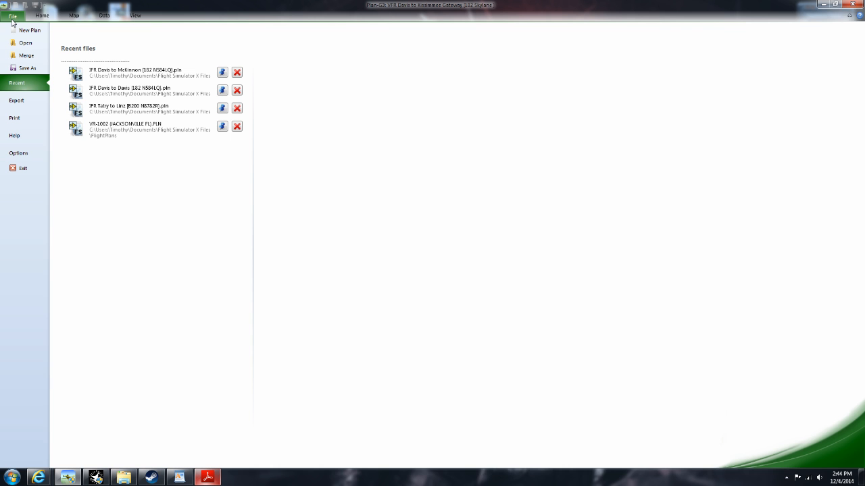
click(22, 100)
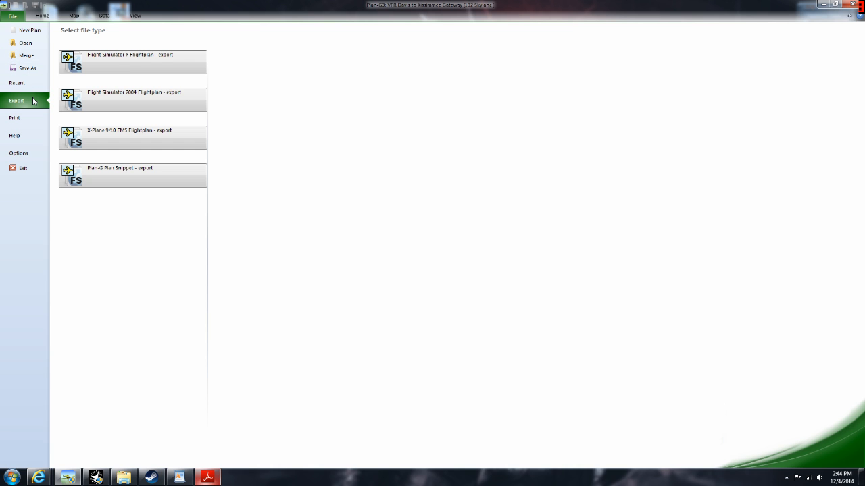
click(129, 64)
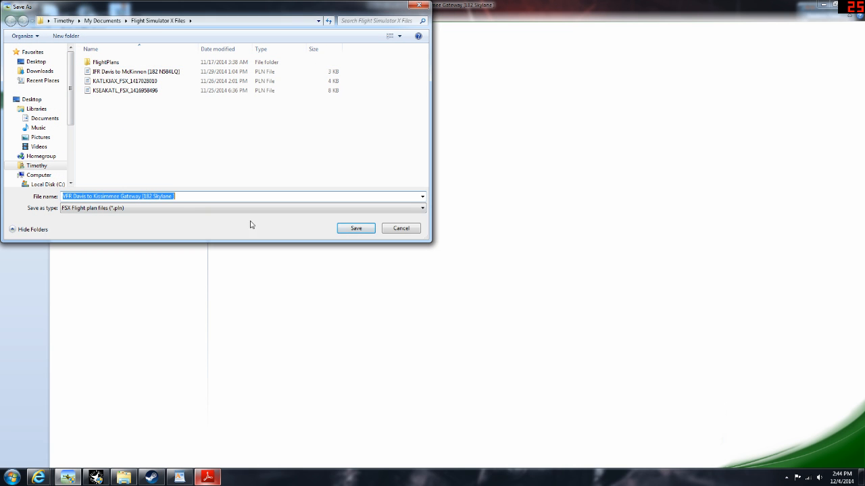
click(400, 231)
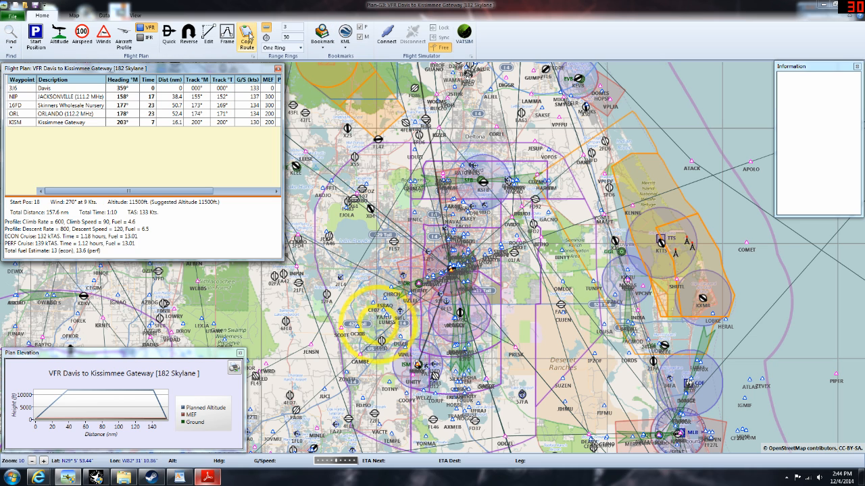
- Copy the flight plan's route and paste it into the blank WordPad document
click(249, 35)
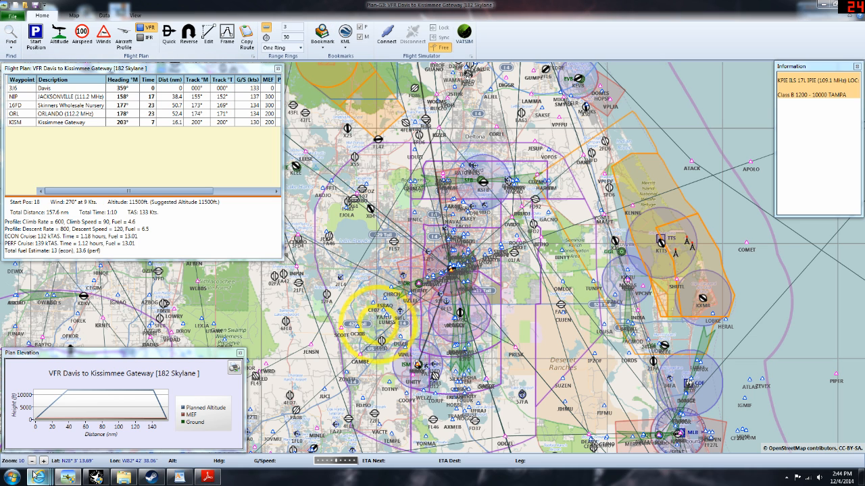
click(179, 477)
right_click(300, 189)
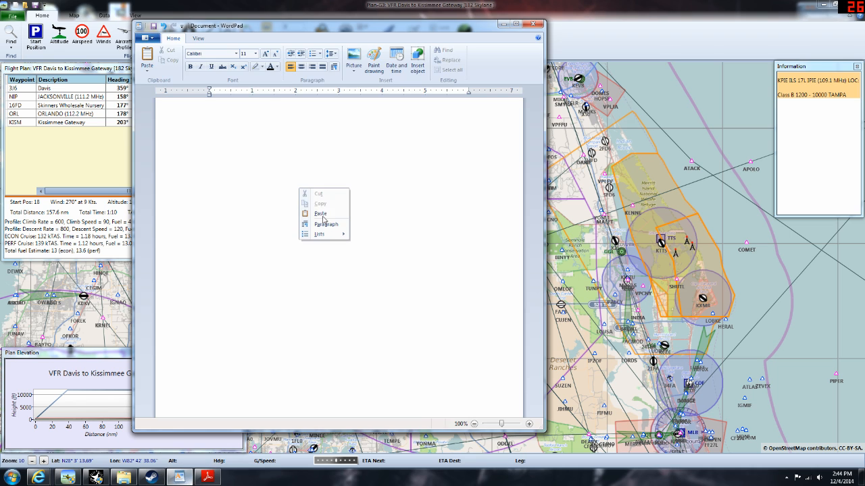
click(320, 213)
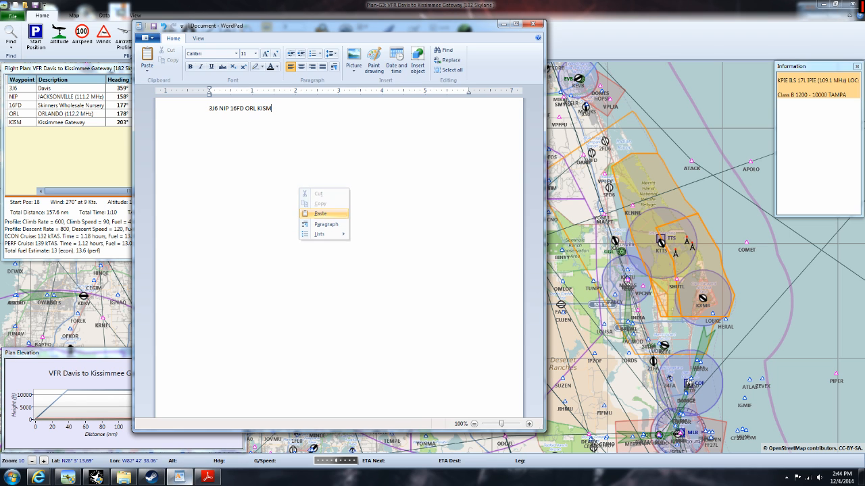
click(504, 25)
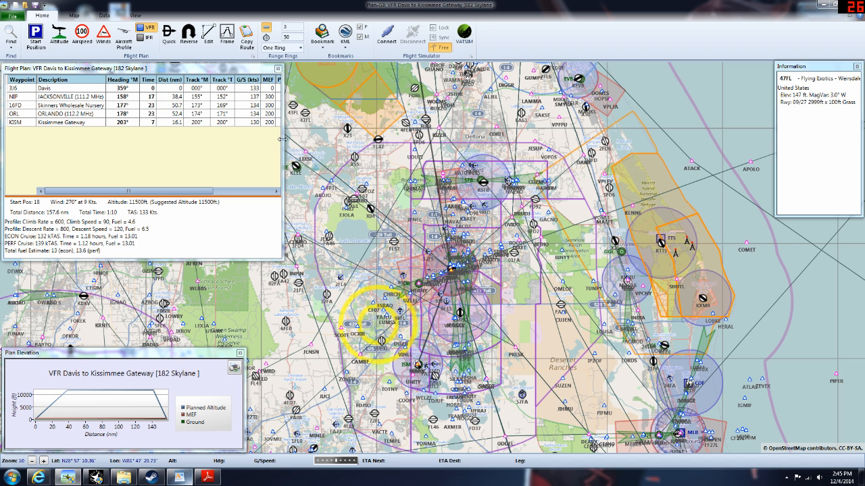
- Widen the flight plan window to include the Passing Alt column and review the remaining waypoint columns
drag(280, 139, 311, 119)
drag(371, 160, 397, 255)
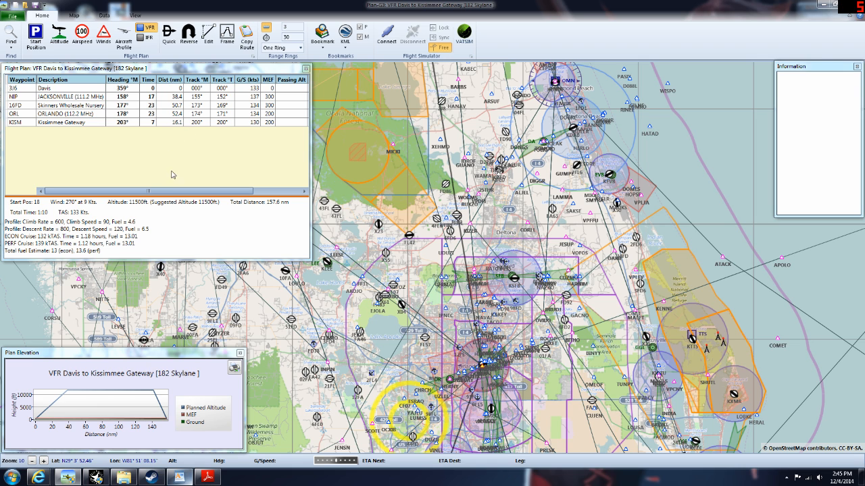
drag(160, 195, 100, 238)
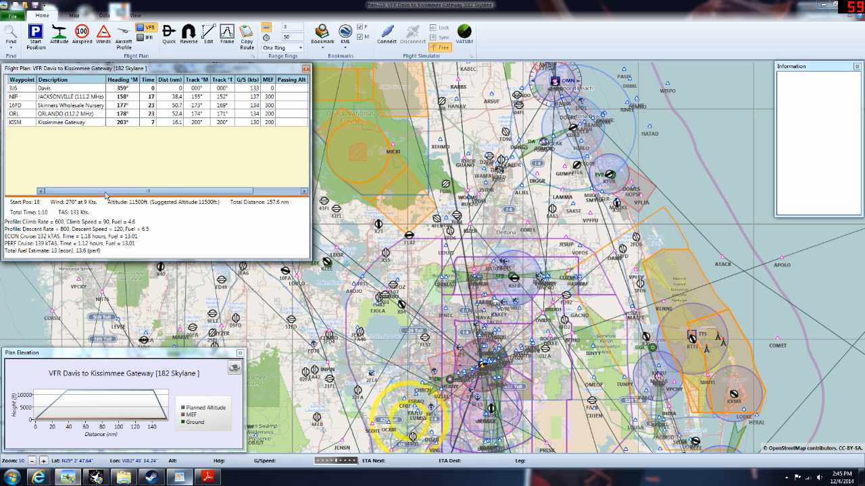
drag(105, 195, 156, 194)
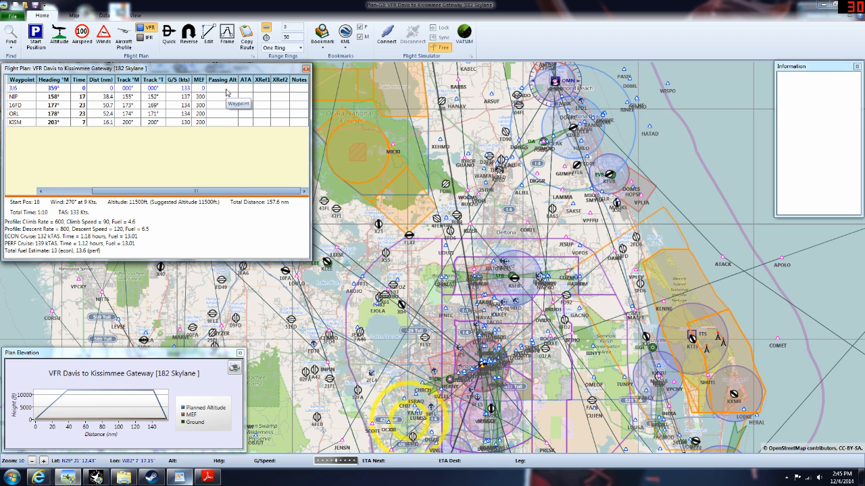
drag(239, 191, 183, 196)
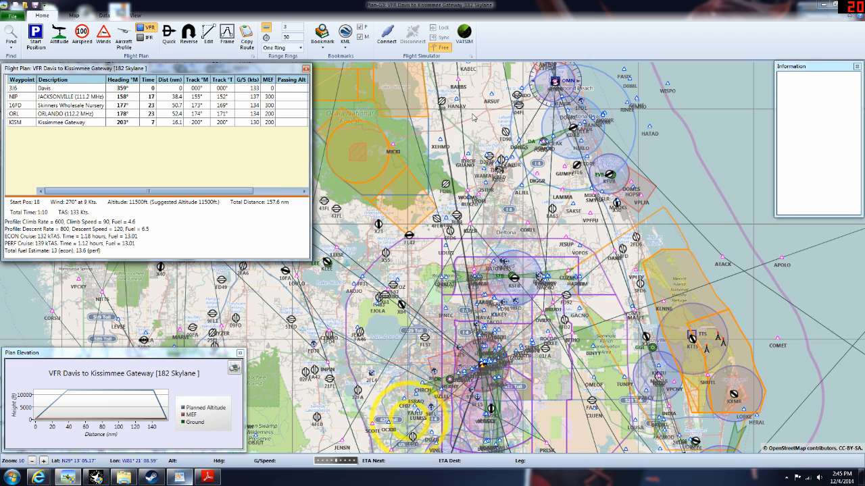
click(475, 118)
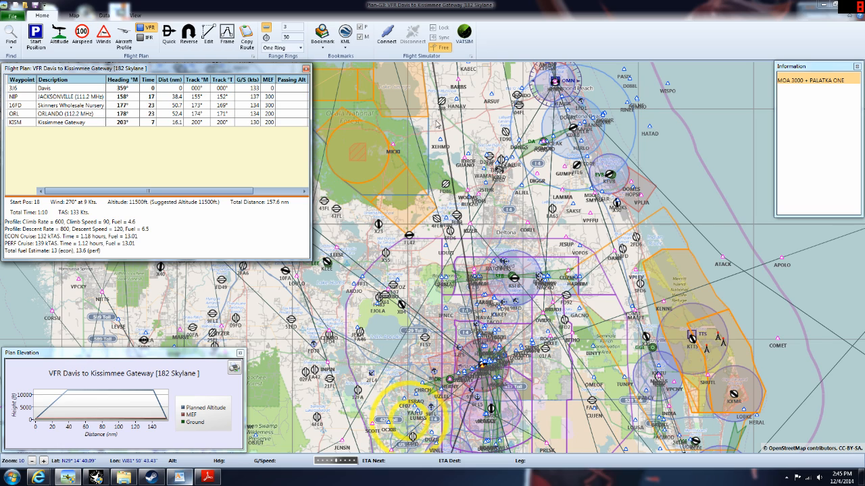
- Switch to the pilot's manual and mark the 12,000-foot row of the Maximum Rate of Climb time, fuel and distance table
click(207, 477)
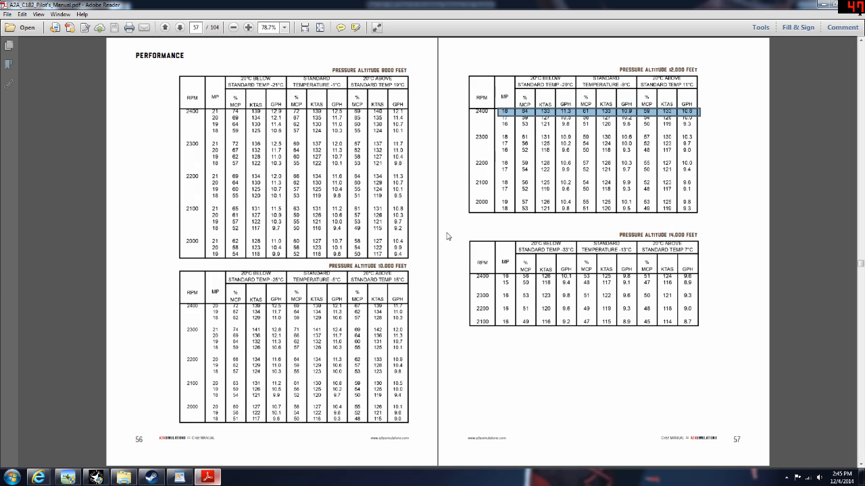
scroll(447, 235, up, 2)
scroll(447, 235, up, 1)
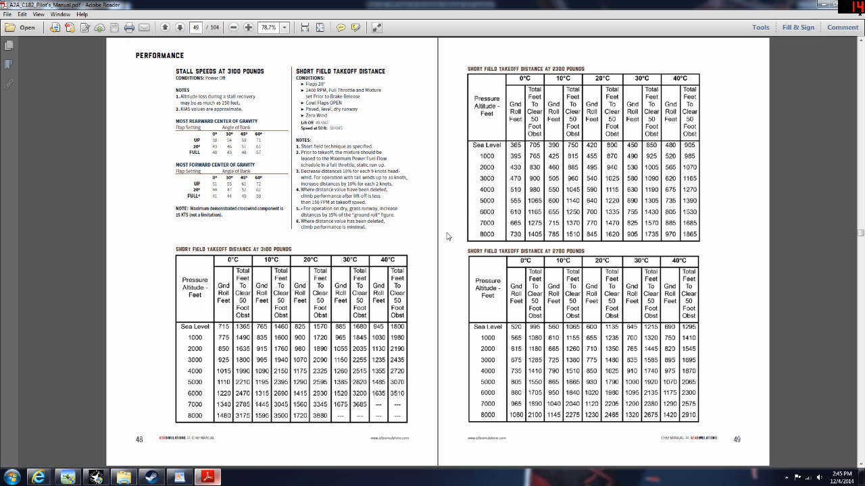
scroll(446, 235, down, 1)
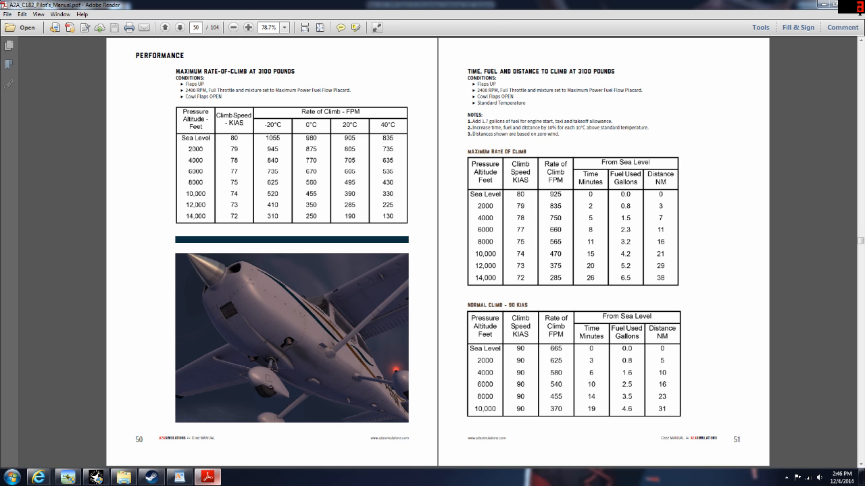
key(Left)
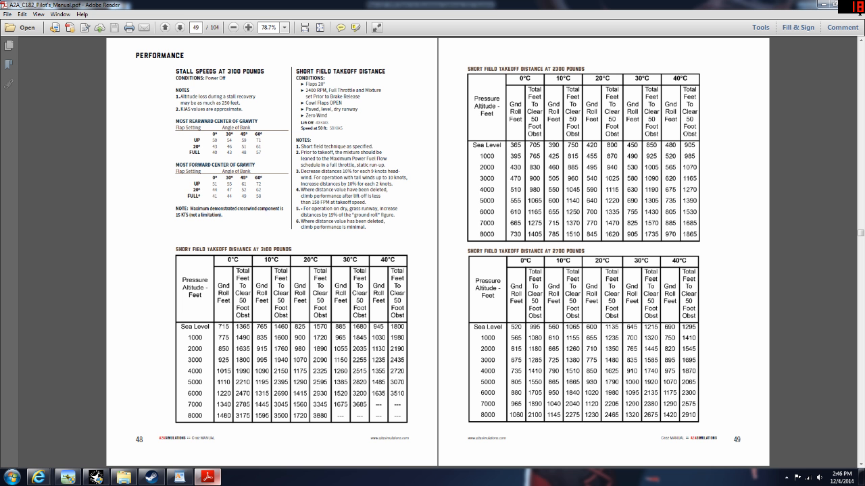
key(Right)
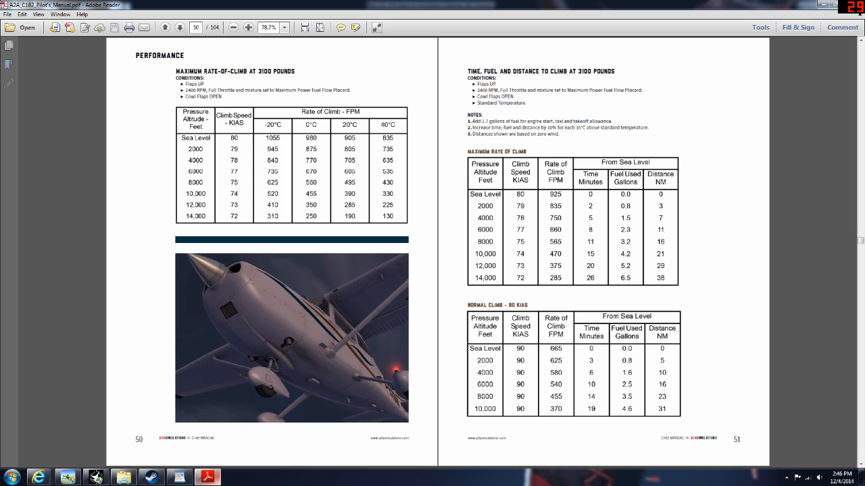
drag(187, 205, 403, 206)
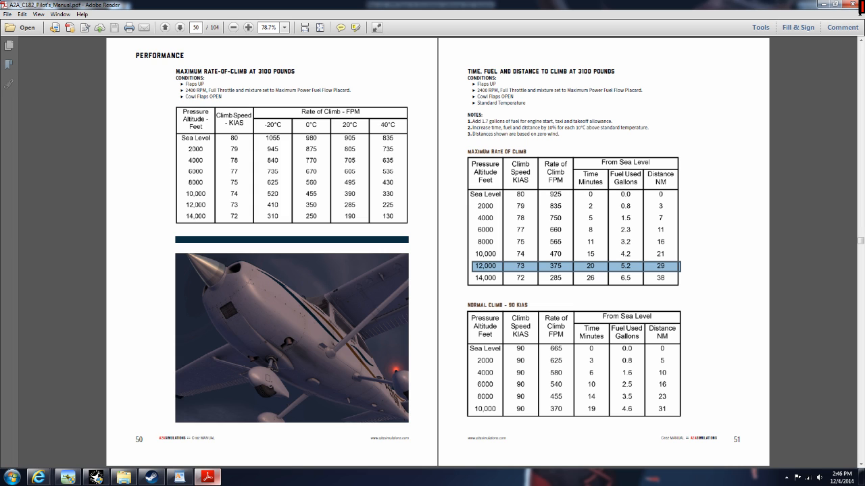
- View the route around Orlando and Kissimmee in Plan-G, and open the manual's short field landing distance table at 2950 pounds
click(823, 5)
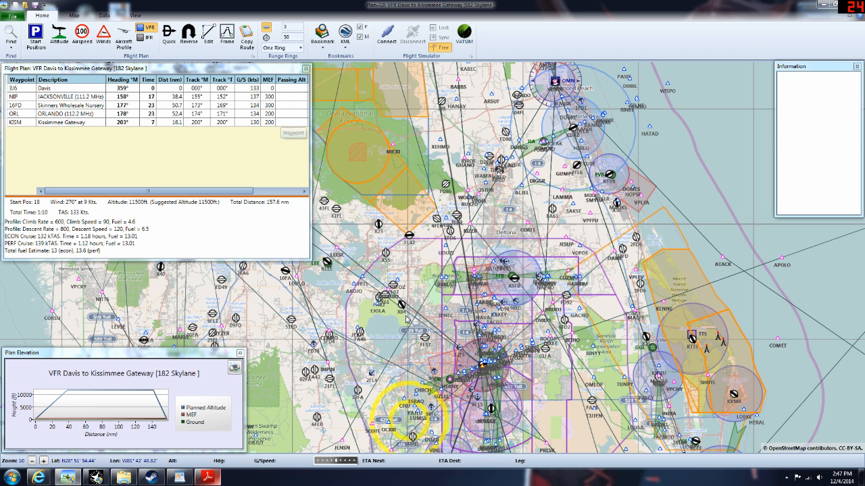
drag(453, 363, 444, 262)
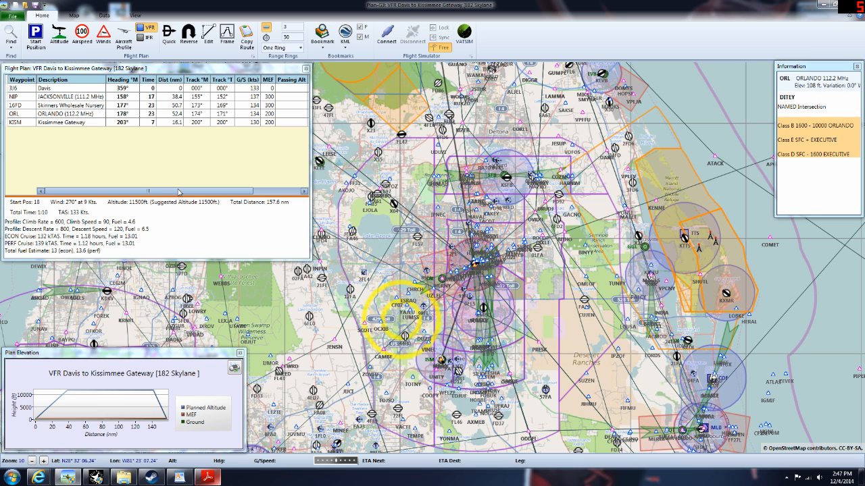
click(207, 478)
scroll(421, 250, down, 4)
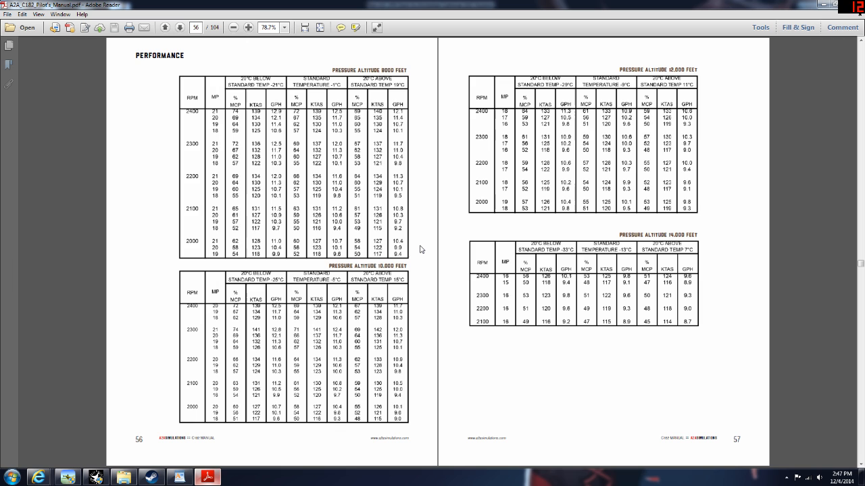
scroll(419, 248, down, 1)
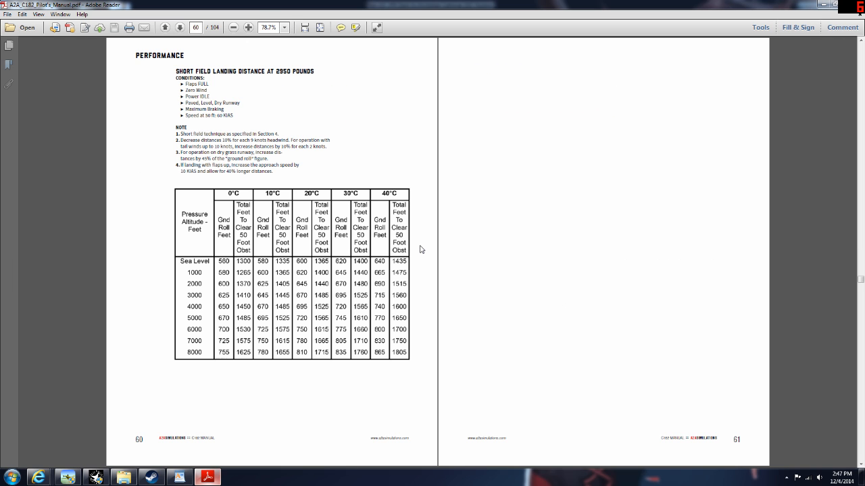
- Review the pilot's manual cruise performance tables for pressure altitudes of 8,000 to 14,000 feet
scroll(250, 113, down, 1)
scroll(249, 113, up, 1)
scroll(251, 119, up, 2)
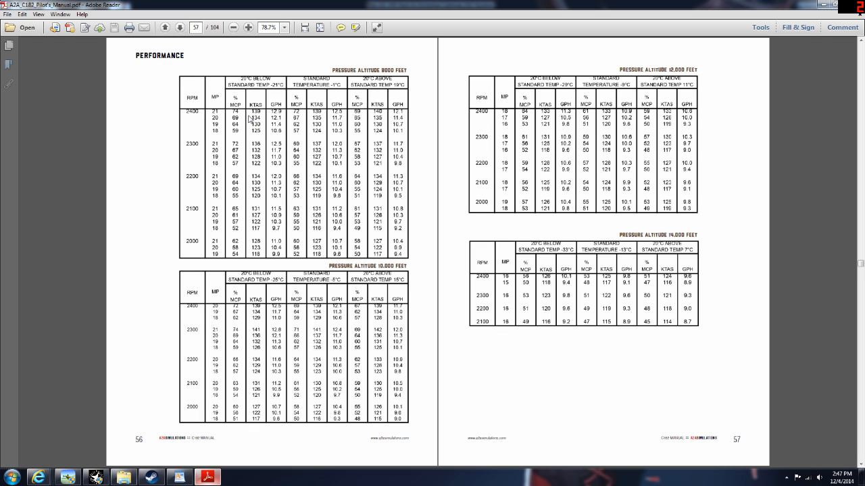
scroll(251, 118, up, 1)
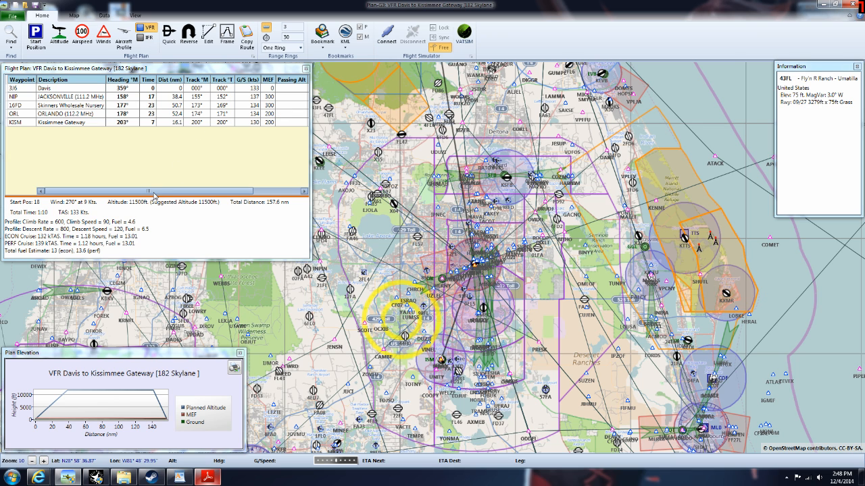
- Return to Plan-G and set the passing altitude of the ORL waypoint to 5500 in the flight plan
right_click(26, 126)
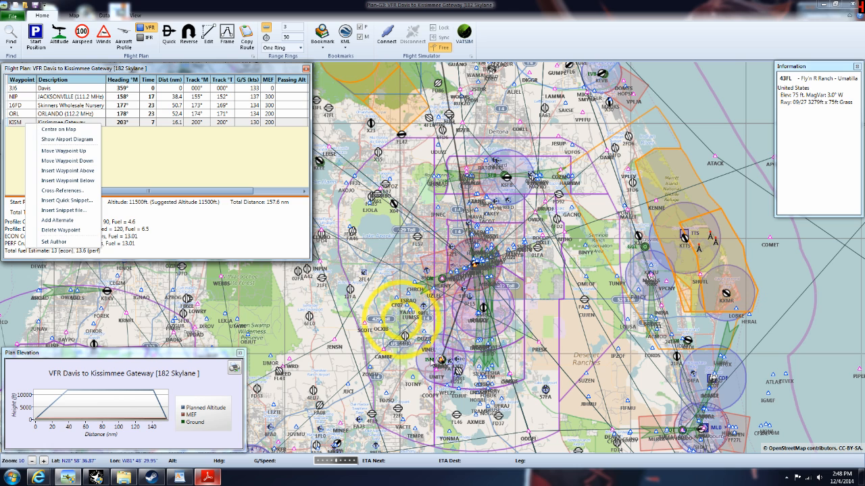
click(439, 365)
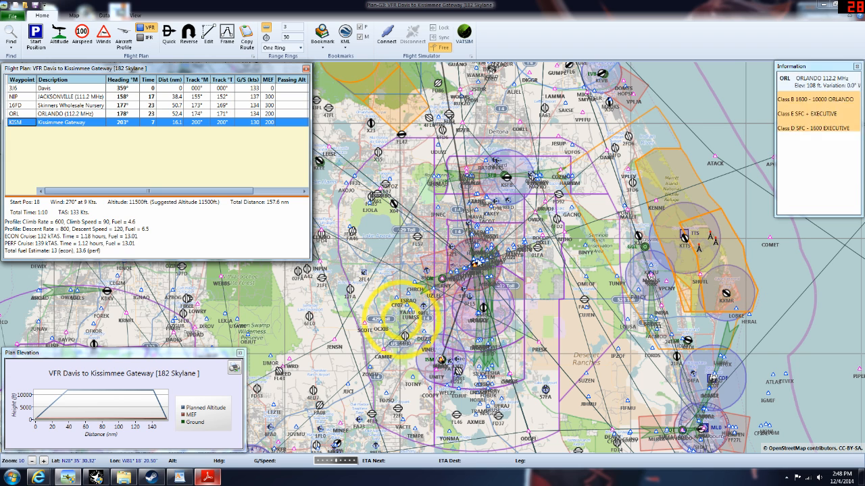
scroll(83, 194, right, 3)
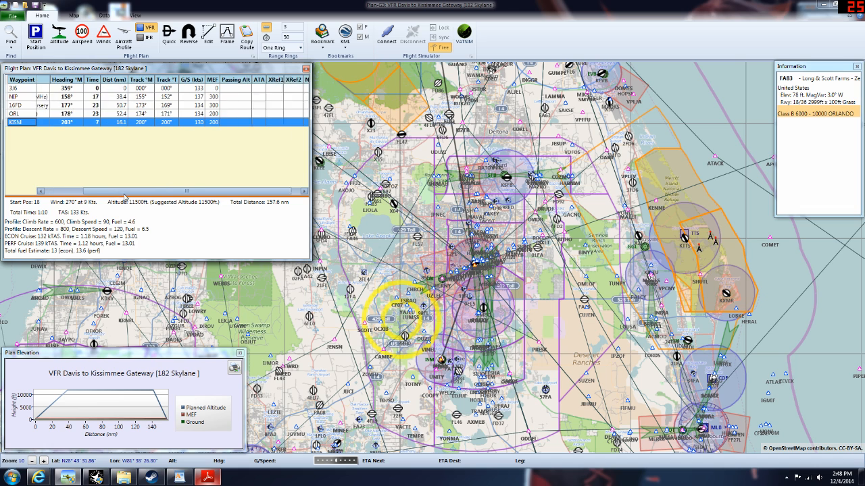
click(227, 114)
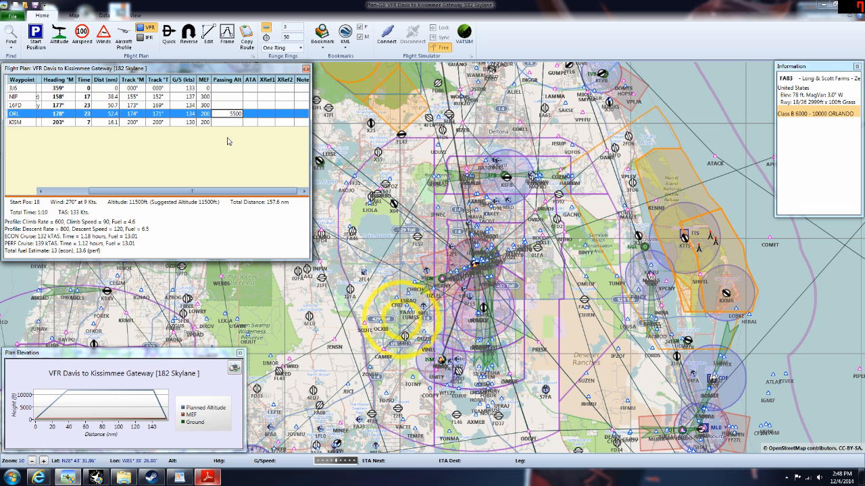
key(Return)
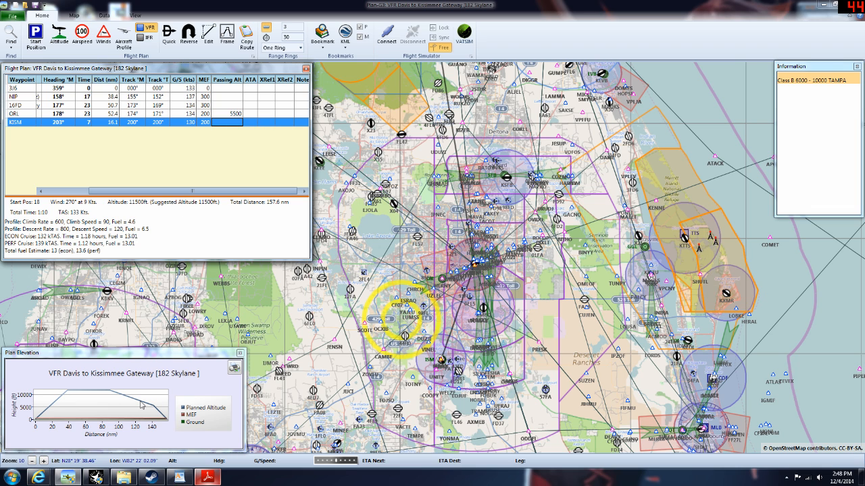
drag(208, 192, 161, 196)
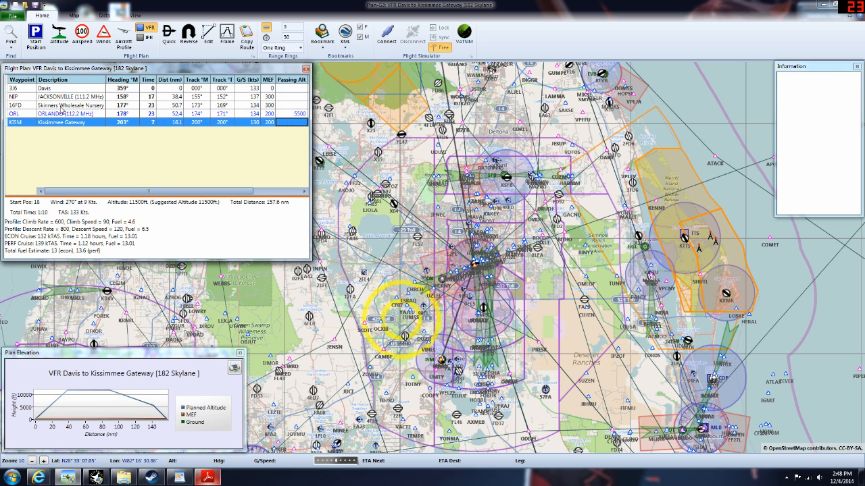
- Display a single 12-minute range ring centred on the Orlando waypoint (ORL) on the map
drag(425, 179, 437, 223)
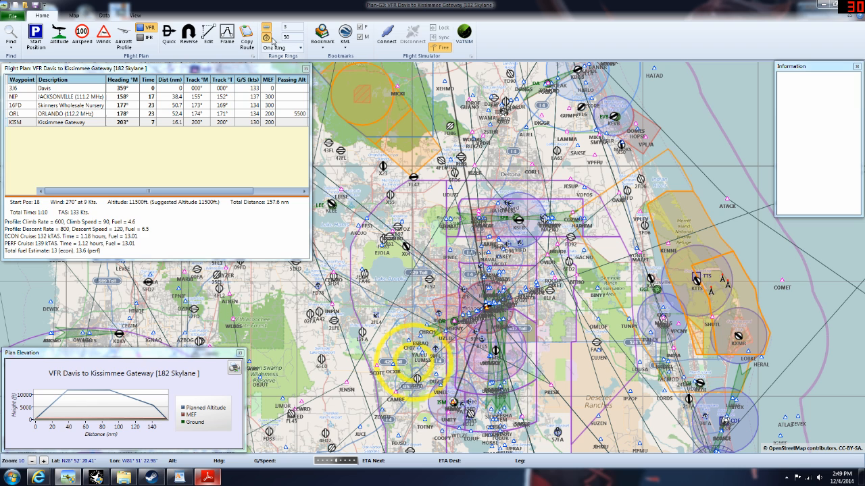
text(12)
right_click(485, 307)
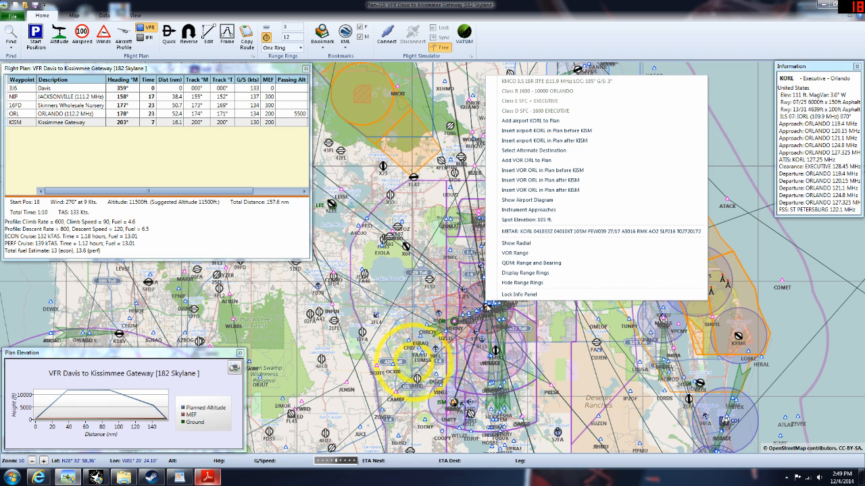
click(531, 274)
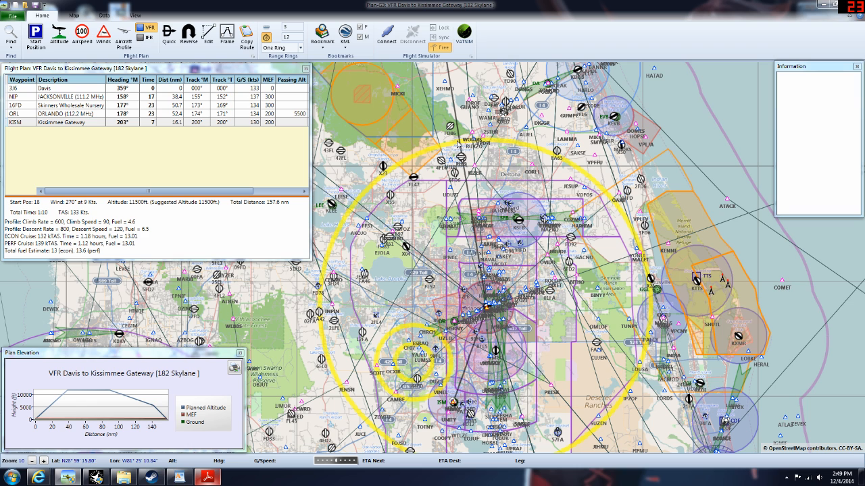
- Insert a user waypoint before ORL where the range ring north of Orlando crosses the route
click(20, 114)
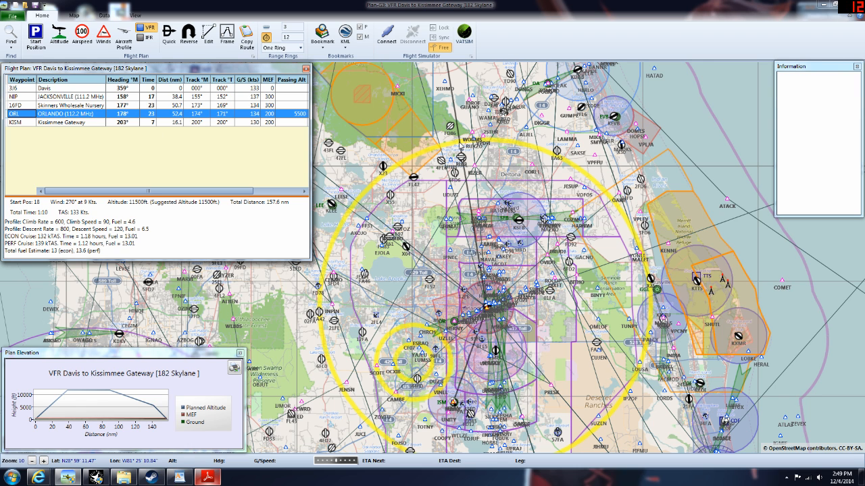
right_click(460, 142)
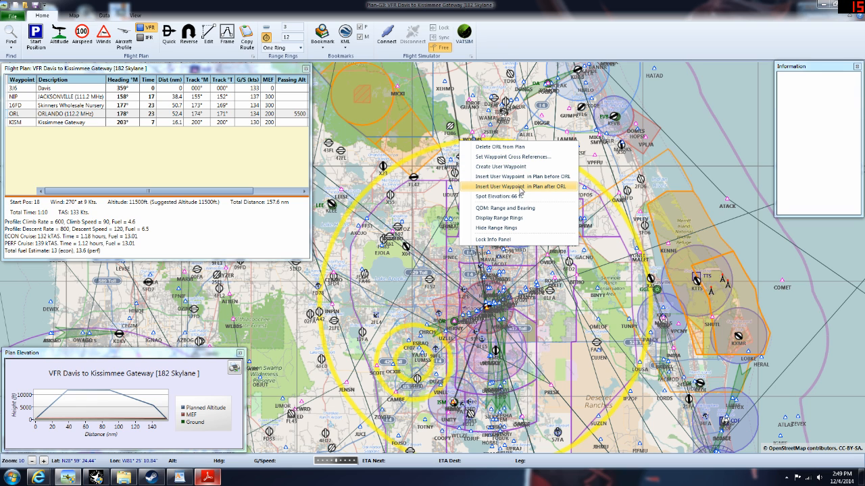
click(521, 178)
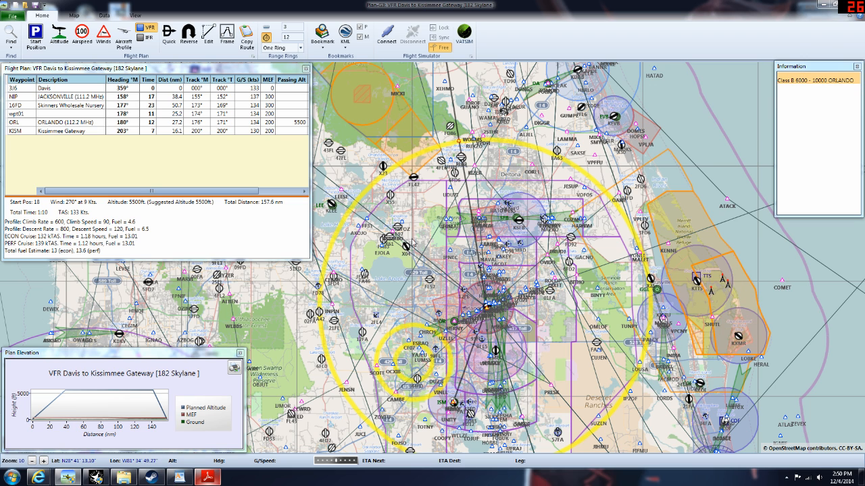
- Rename the user waypoint before ORL with the identifier TOD and the description "top of descent"
click(16, 116)
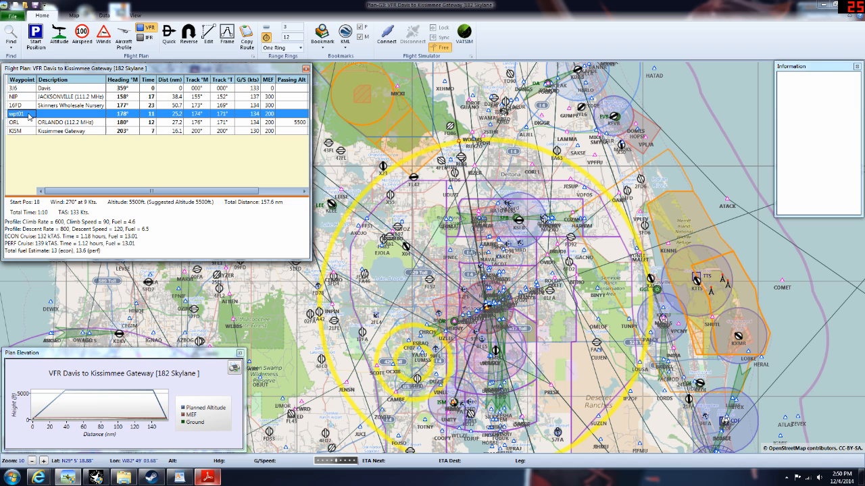
right_click(27, 116)
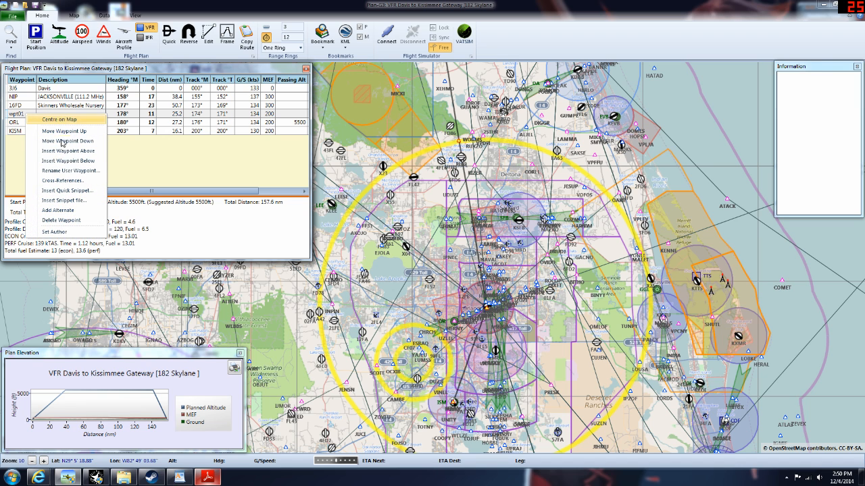
click(68, 170)
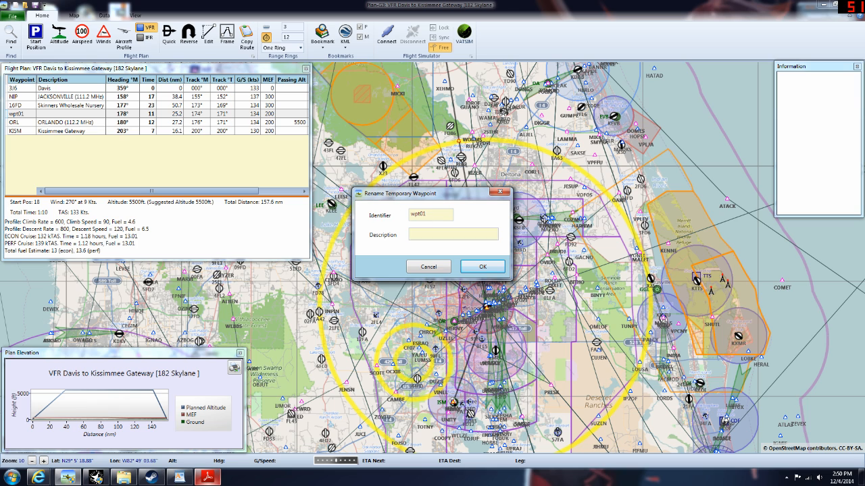
text(TO)
text(top of descent)
click(492, 267)
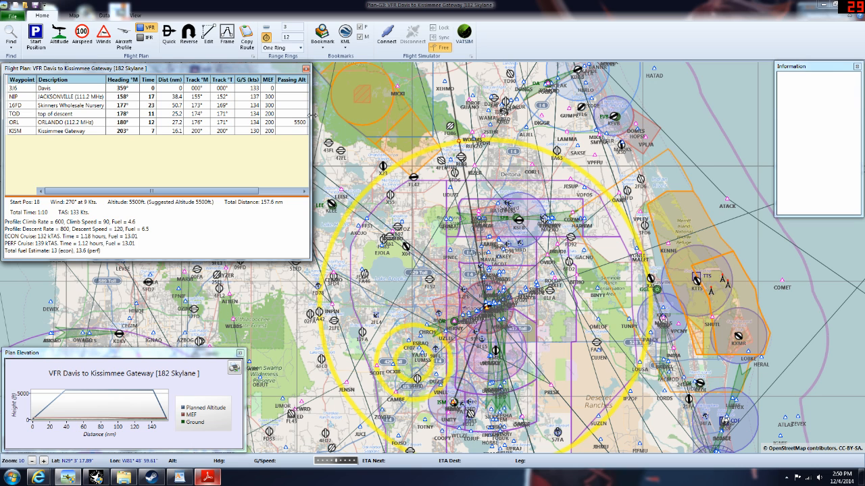
- Set the TOD waypoint's passing altitude to 11500 and the flight plan's cruising altitude to 11500 ft
double_click(292, 113)
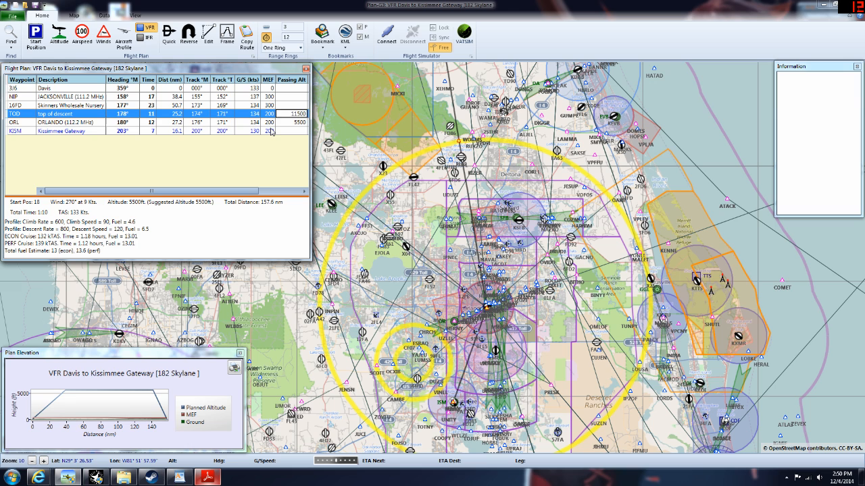
key(Return)
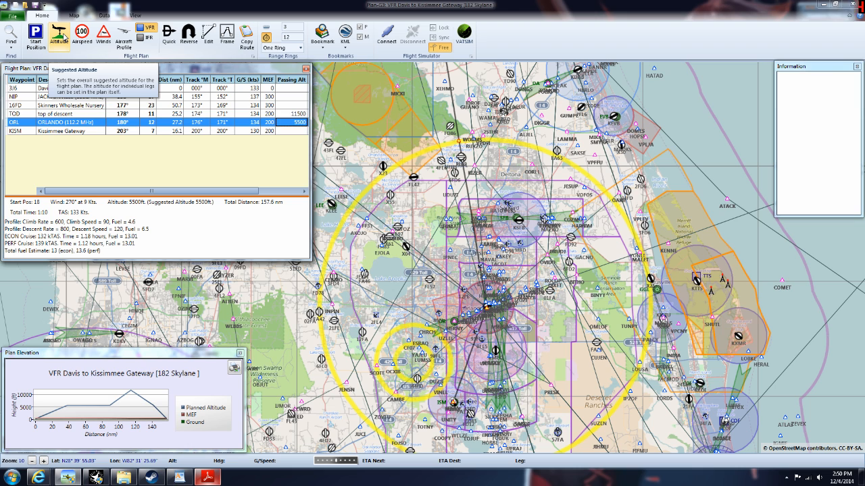
click(59, 37)
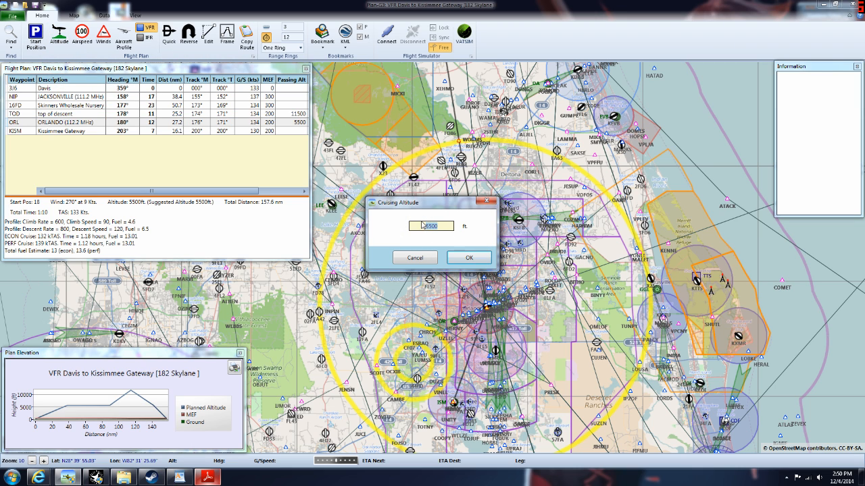
text(1)
key(BackSpace)
click(459, 260)
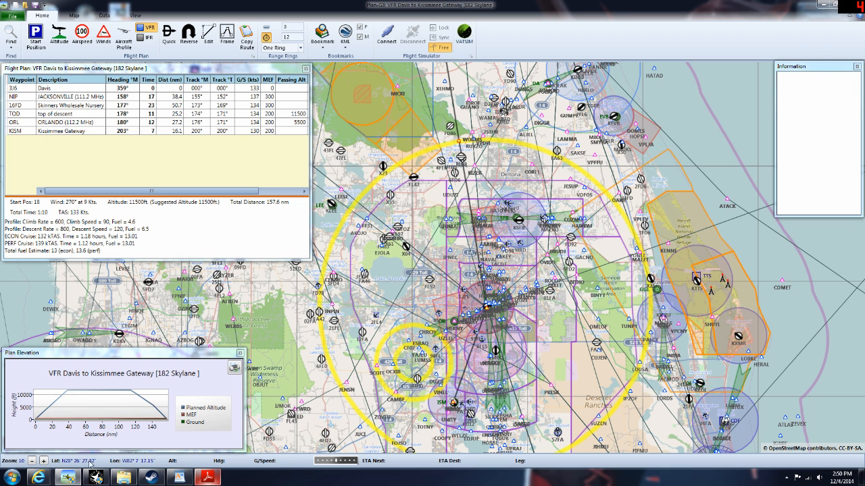
- Follow the route north to Davis on the map, and check the 12,000-foot climb time in the manual's Maximum Rate of Climb table
drag(486, 205, 489, 217)
drag(474, 129, 502, 297)
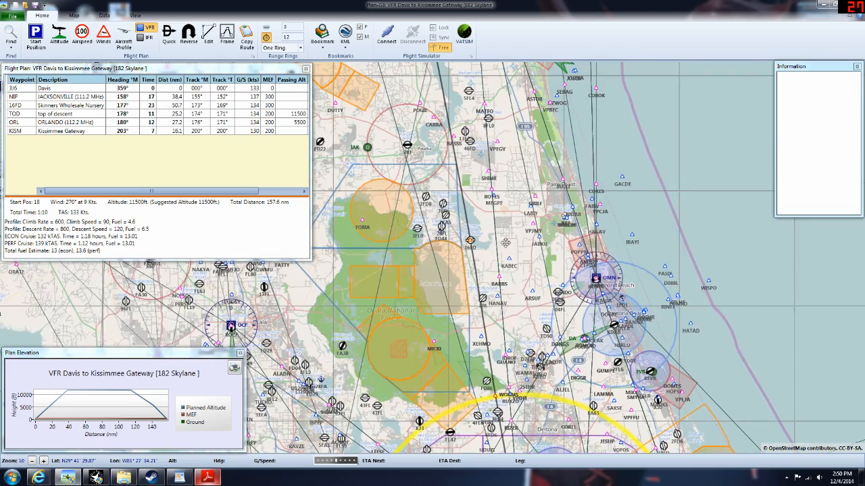
drag(483, 155, 510, 318)
drag(493, 183, 517, 342)
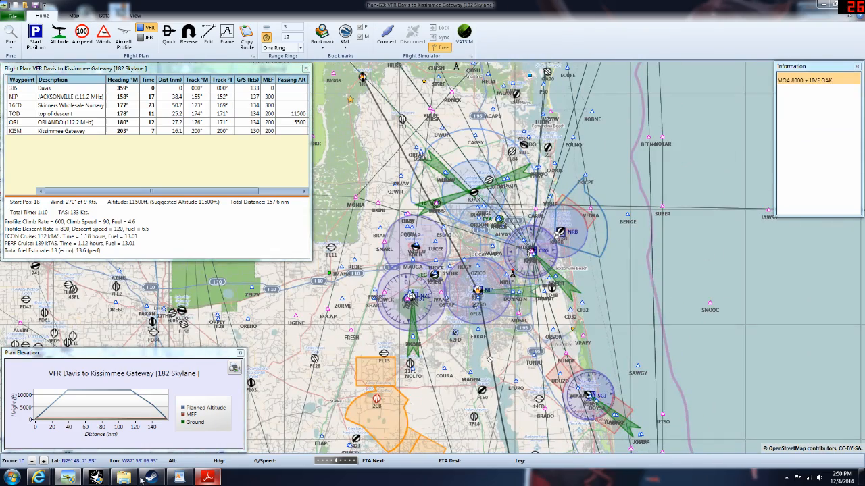
click(207, 477)
scroll(457, 290, up, 4)
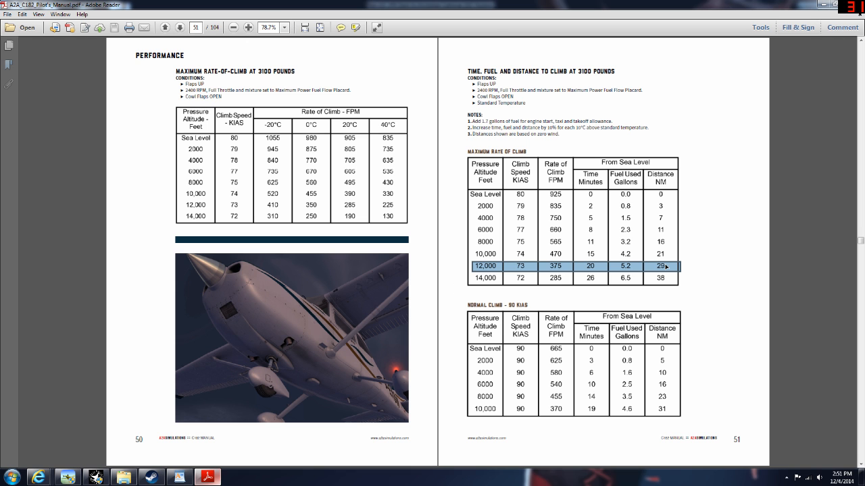
- Return to Plan-G and display a 20-minute range ring centred on Davis airport (3J6)
key(alt+Tab)
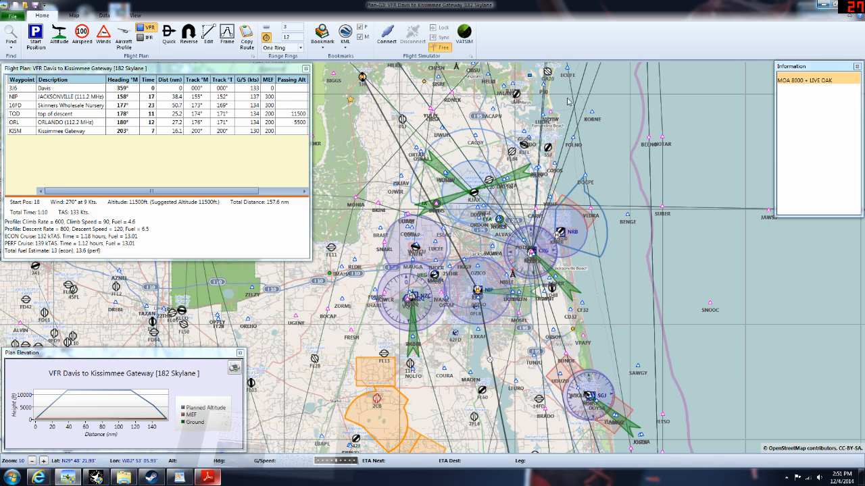
click(360, 81)
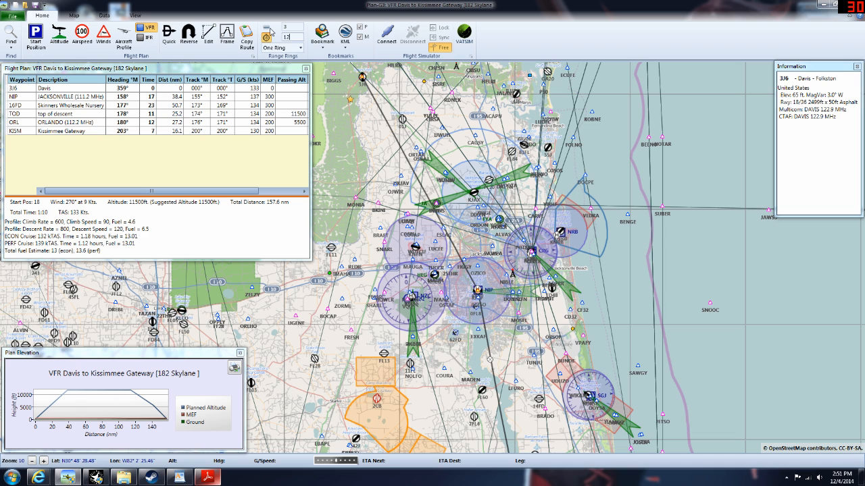
text(20)
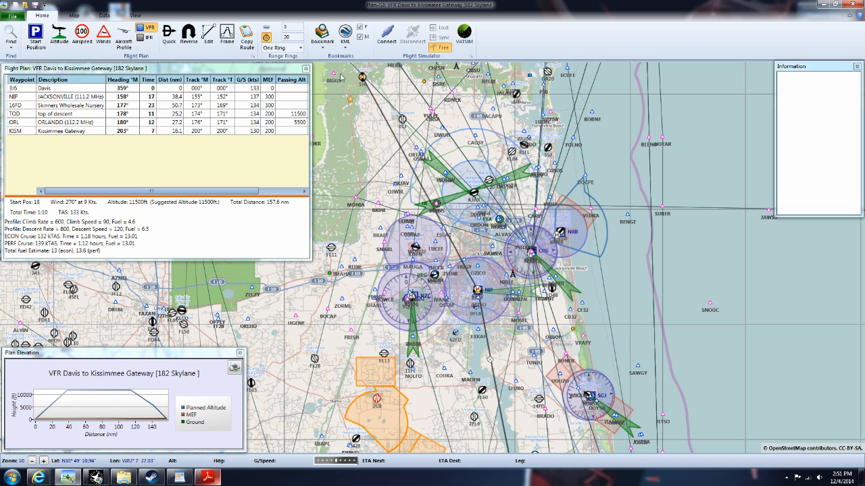
right_click(362, 77)
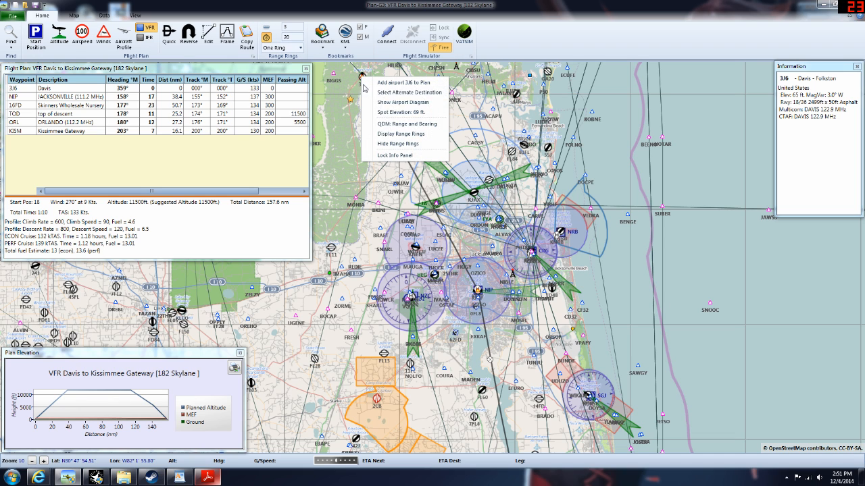
click(404, 135)
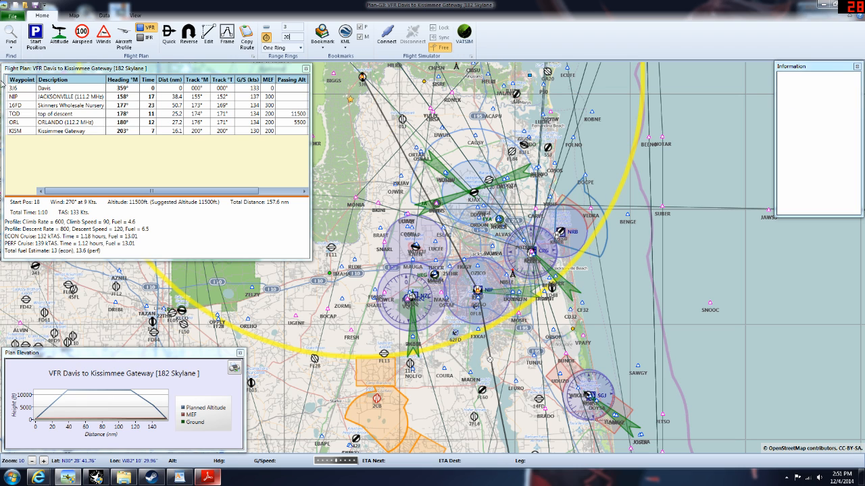
- Insert a user waypoint after NIP where the range ring around Davis crosses the route south of Jacksonville
click(15, 97)
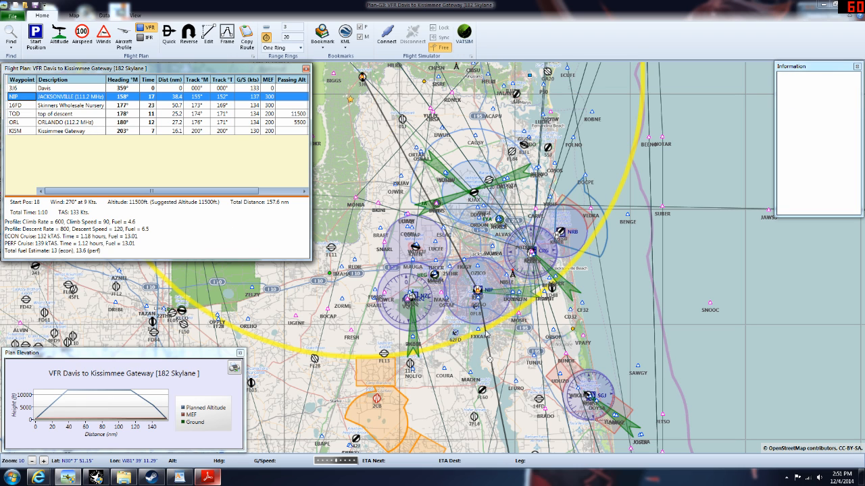
right_click(486, 333)
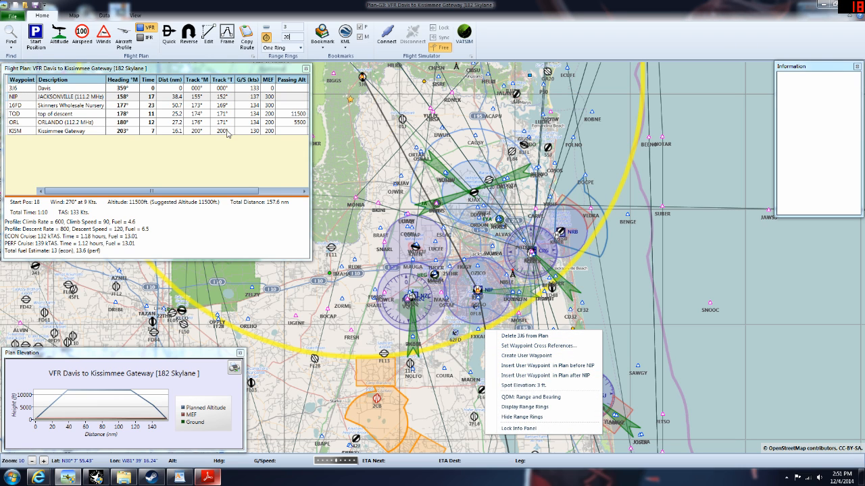
click(531, 376)
- Rename the user waypoint after NIP with the identifier TOC and the description "top of climb"
click(25, 105)
right_click(24, 105)
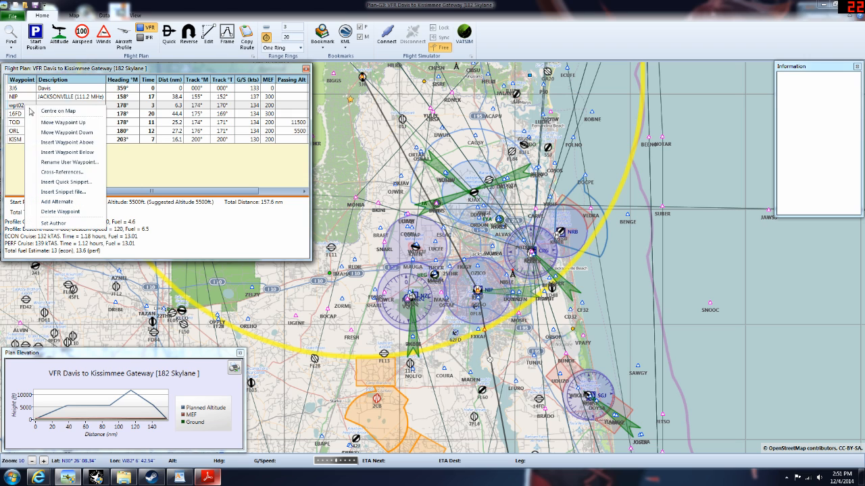
click(64, 162)
double_click(409, 215)
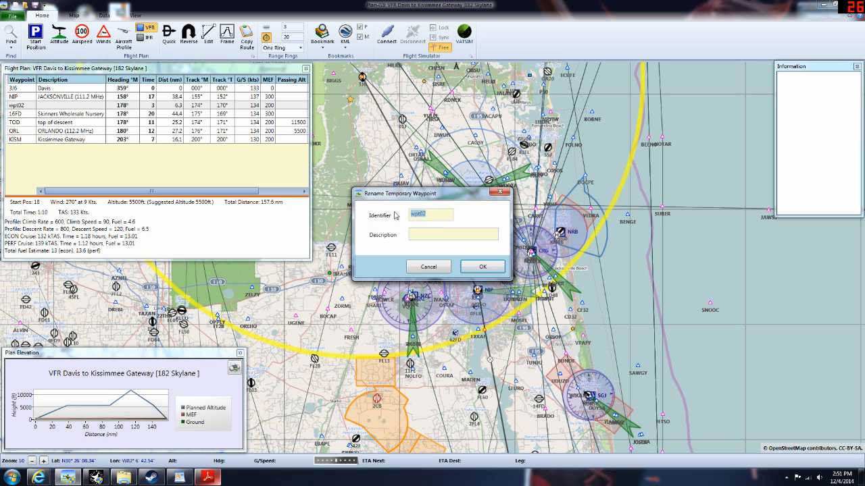
text(TOC)
text(top of climb)
click(491, 268)
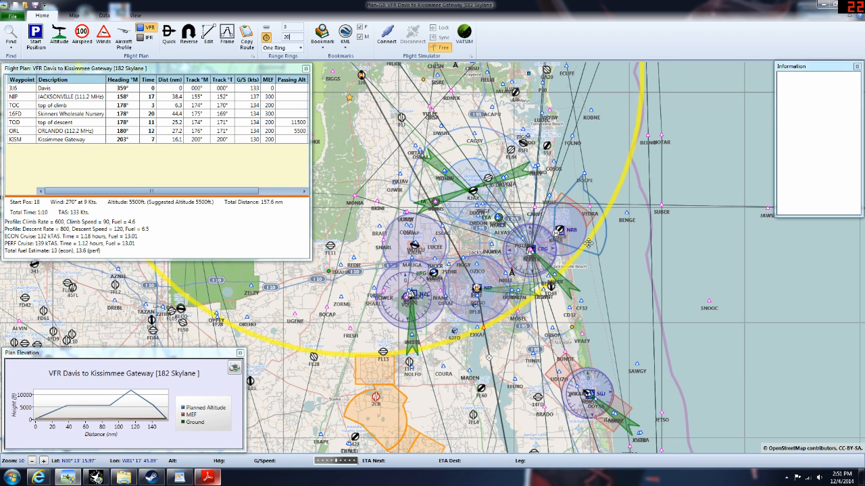
- Set the flight plan's cruising altitude to 11500 ft
drag(589, 243, 644, 335)
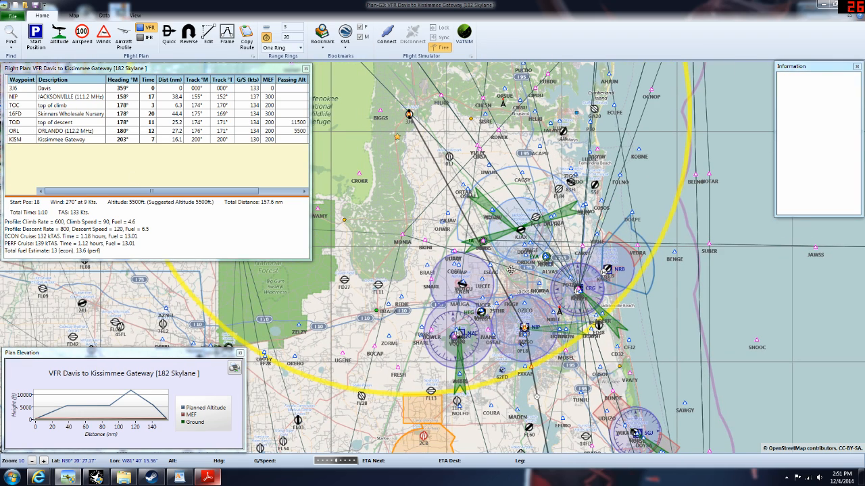
drag(526, 287, 459, 191)
mouse_move(496, 336)
mouse_down()
mouse_move(467, 216)
mouse_move(498, 338)
mouse_up()
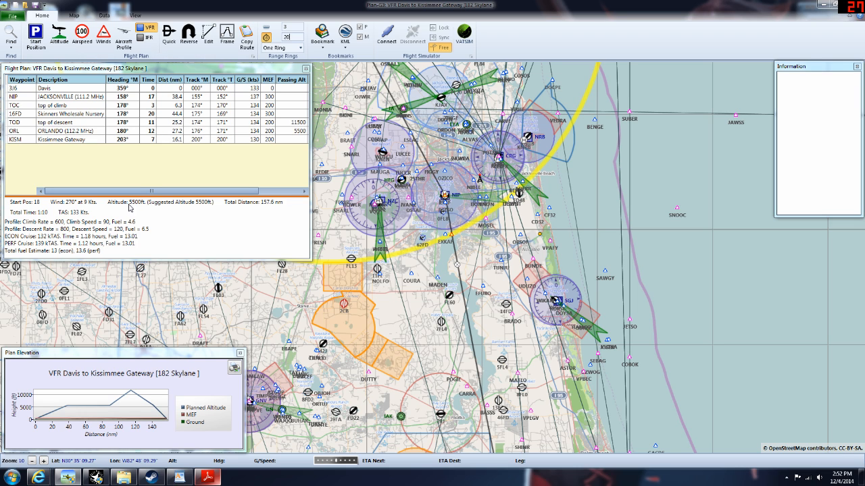
click(50, 36)
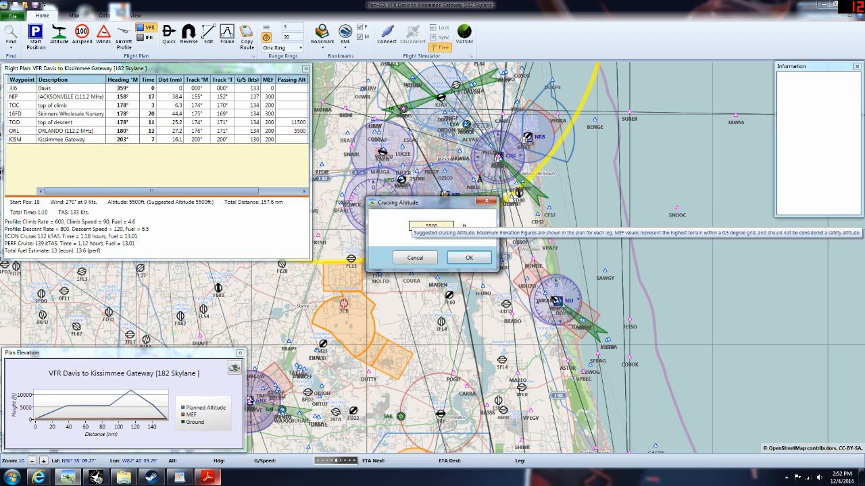
double_click(418, 226)
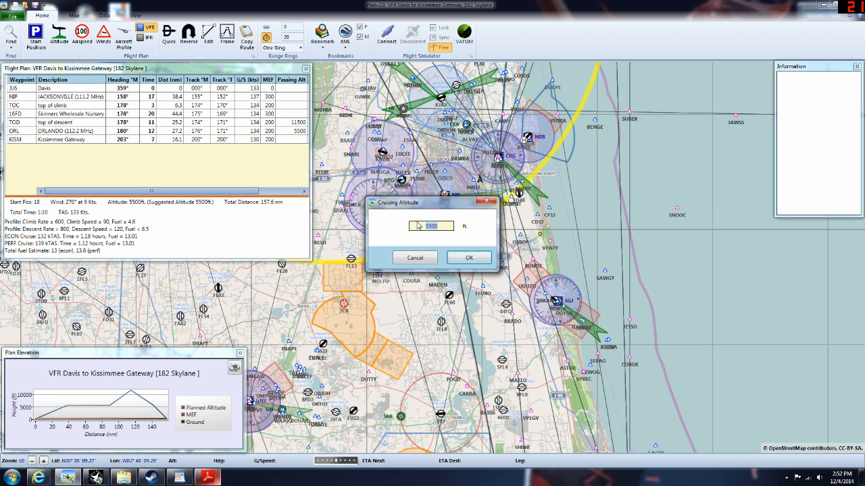
text(11500)
click(469, 257)
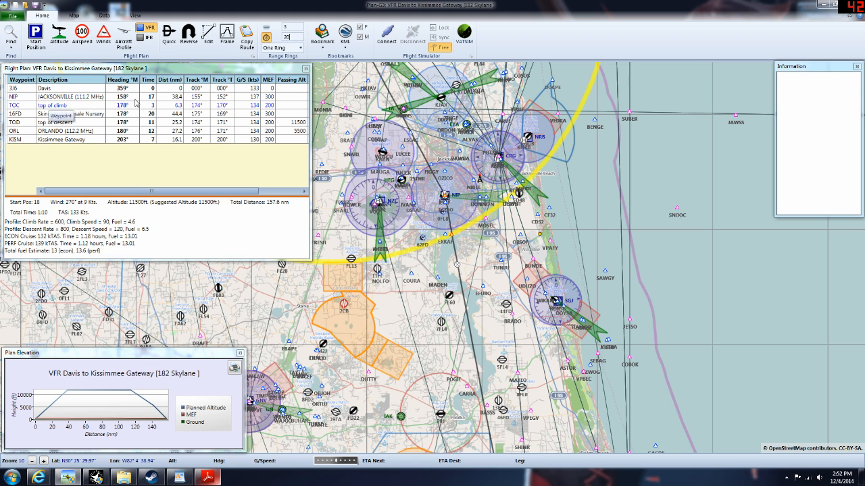
- Set the passing altitude of the TOC waypoint to 11500 ft
click(283, 108)
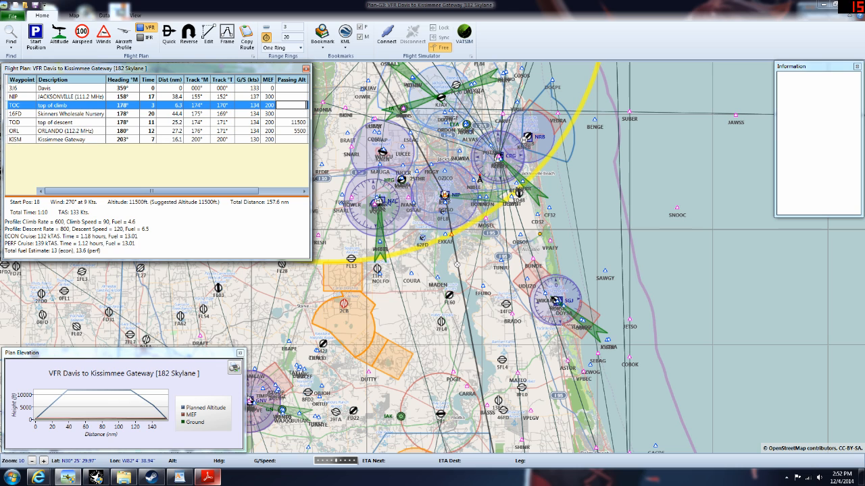
text(11500)
key(Return)
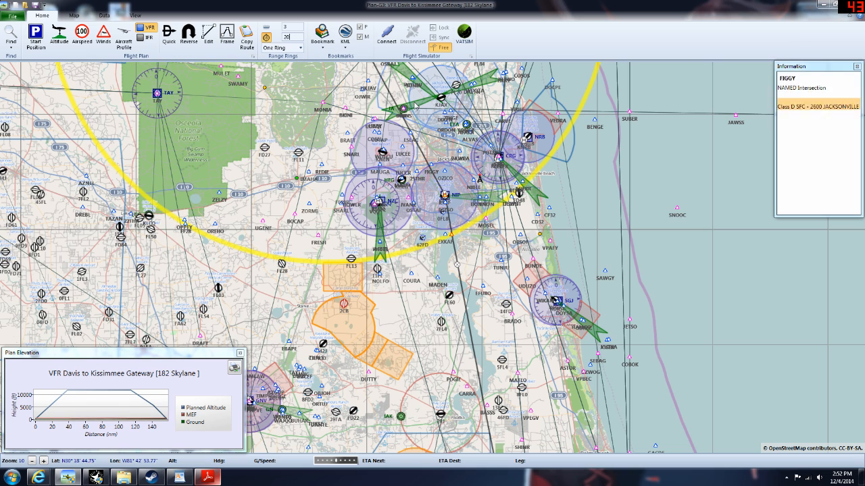
- Bring the flight plan window back into view and follow the route south on the map to the Orlando range ring
drag(484, 368, 448, 230)
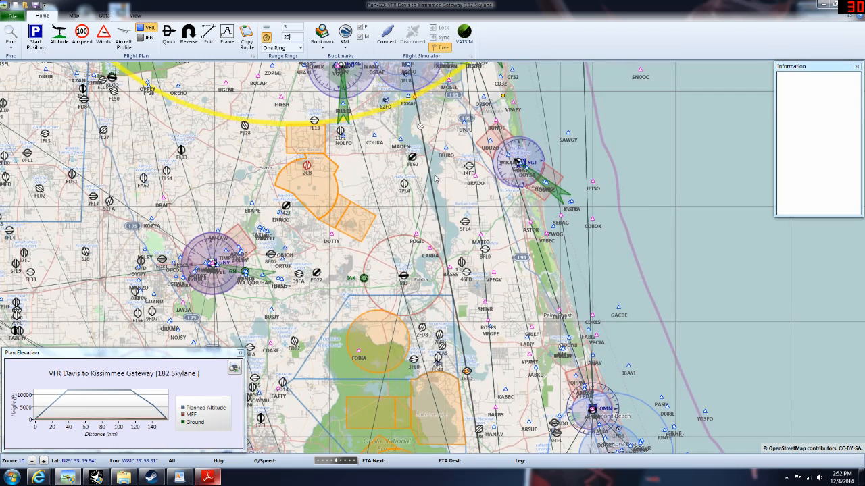
click(135, 14)
click(59, 34)
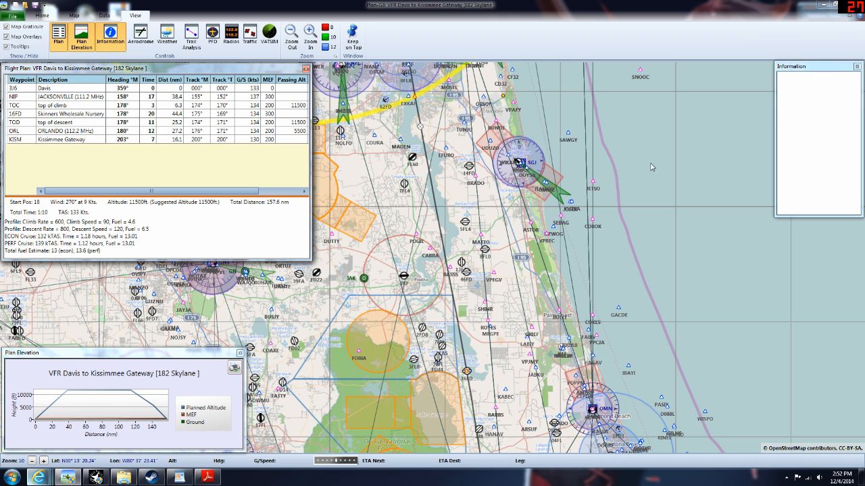
drag(544, 419, 523, 231)
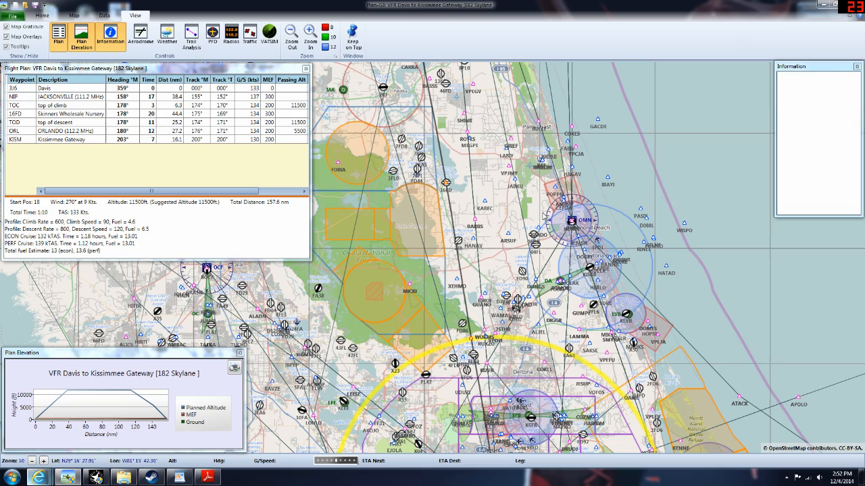
- Open the flying_with_the_gps PDF from the desktop and view its cover page at 100% zoom
click(823, 5)
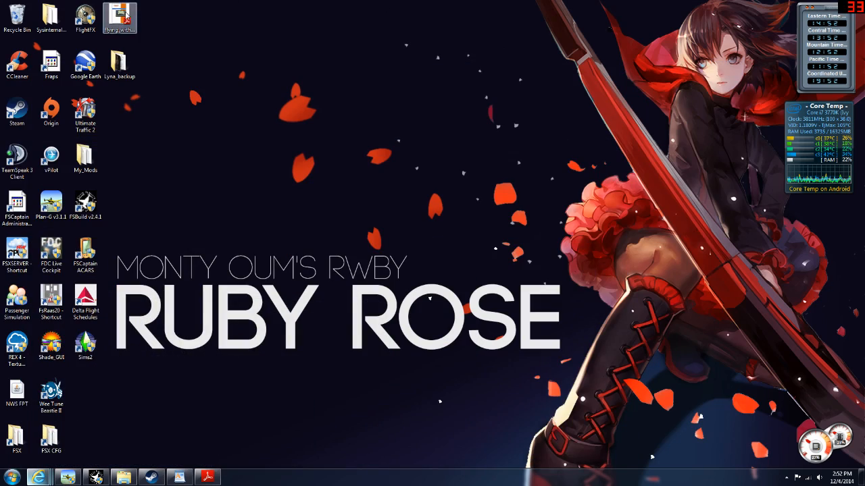
double_click(119, 17)
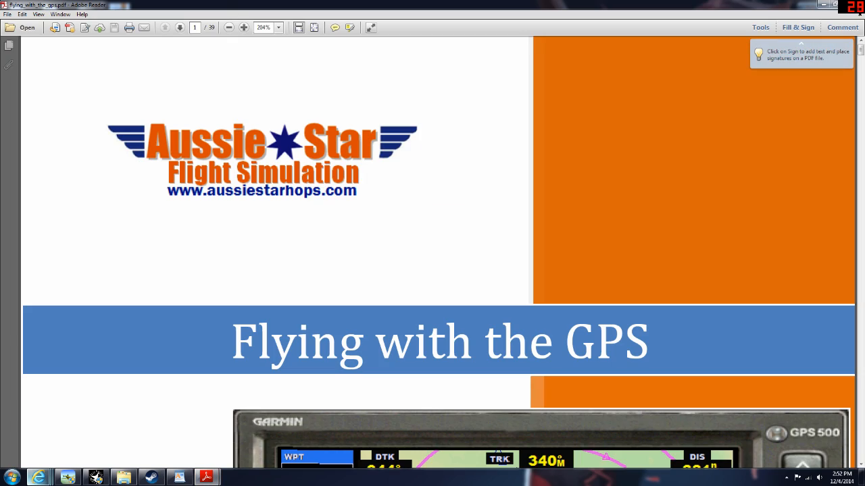
click(229, 27)
click(229, 27)
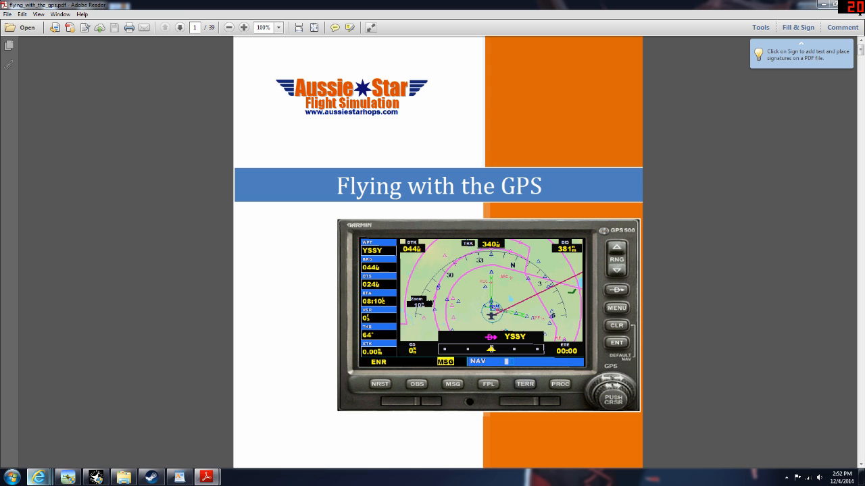
drag(358, 329, 400, 306)
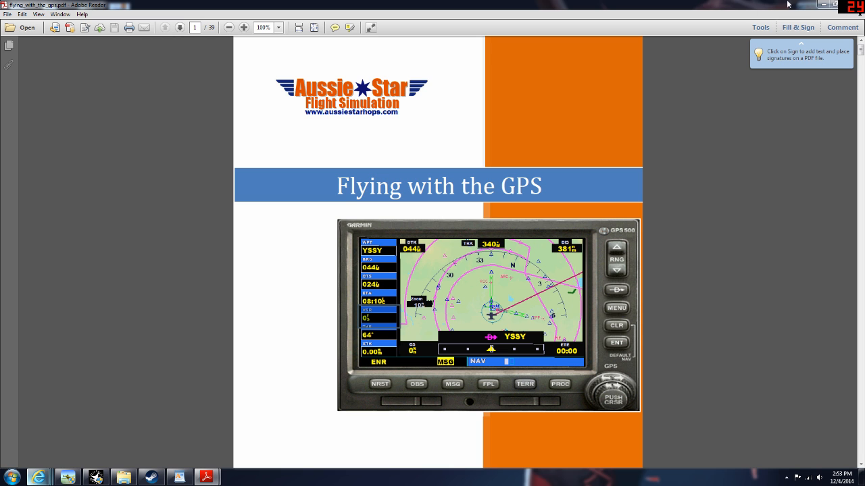
click(823, 5)
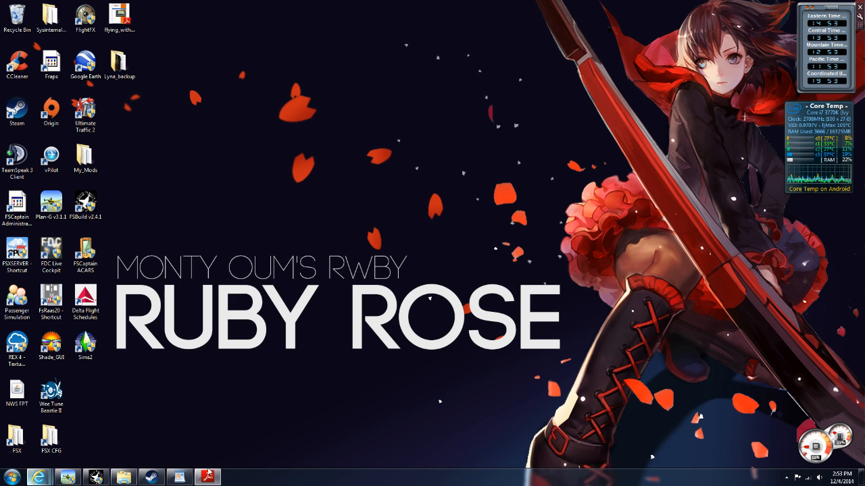
- Return to Plan-G and review the flight plan's remaining columns and the Orlando end of the route
click(208, 477)
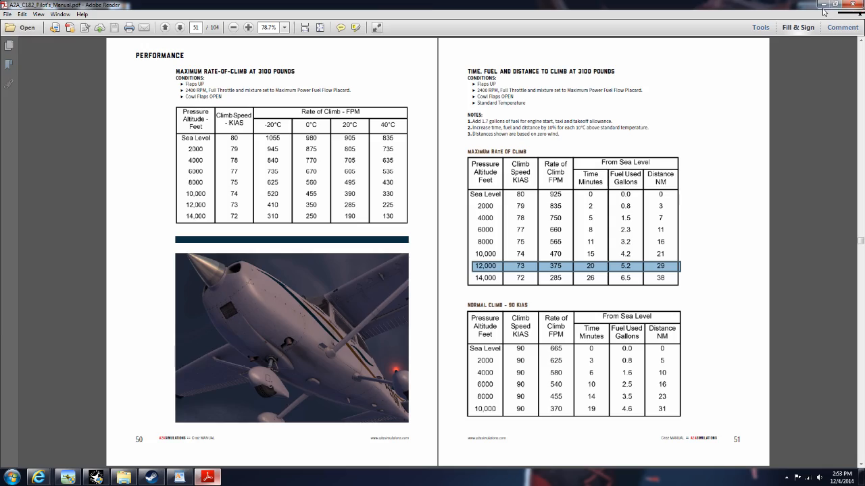
click(823, 5)
click(67, 477)
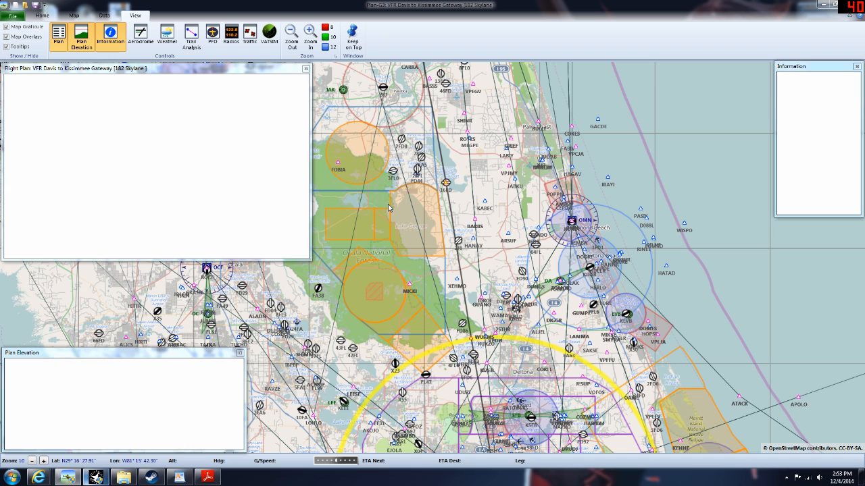
drag(214, 192, 260, 193)
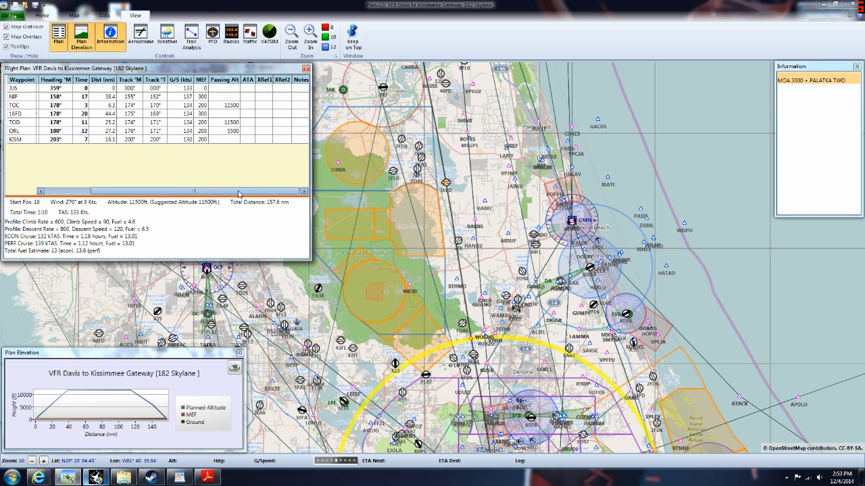
drag(258, 191, 215, 188)
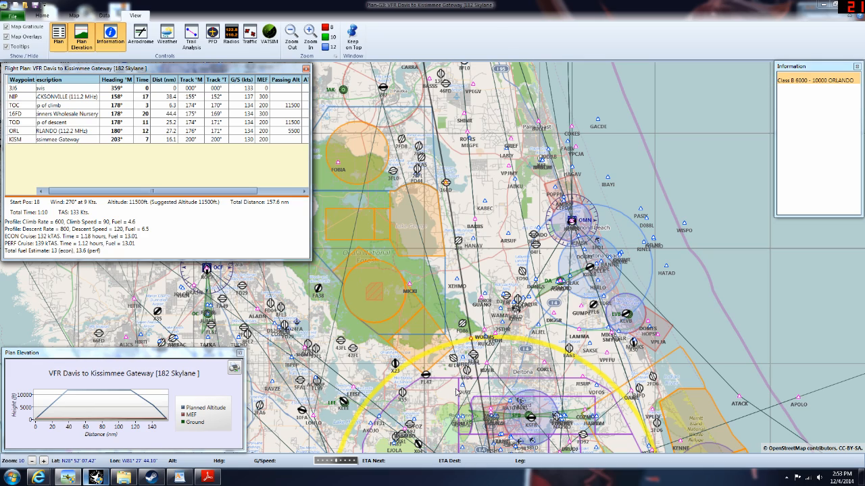
drag(455, 393, 487, 176)
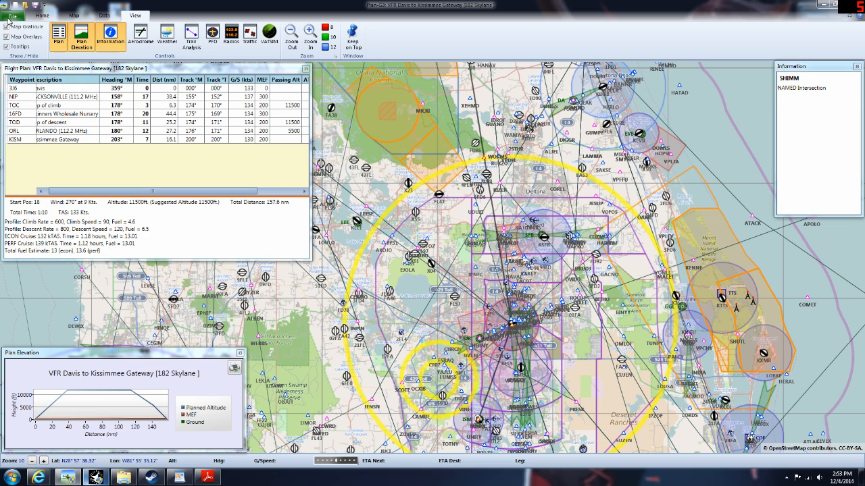
- Check the 2400 RPM cruise figures for 12,000 feet at 20°C above standard in the C182 Pilot's Manual, and return to Plan-G
click(826, 4)
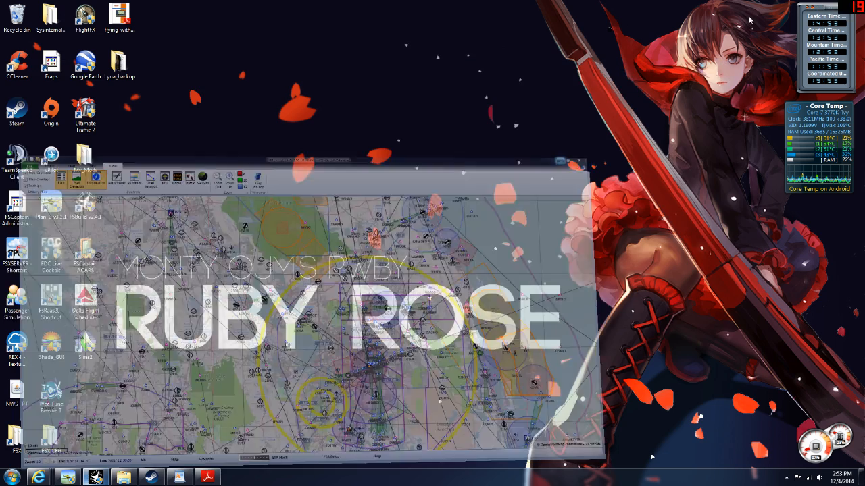
click(207, 477)
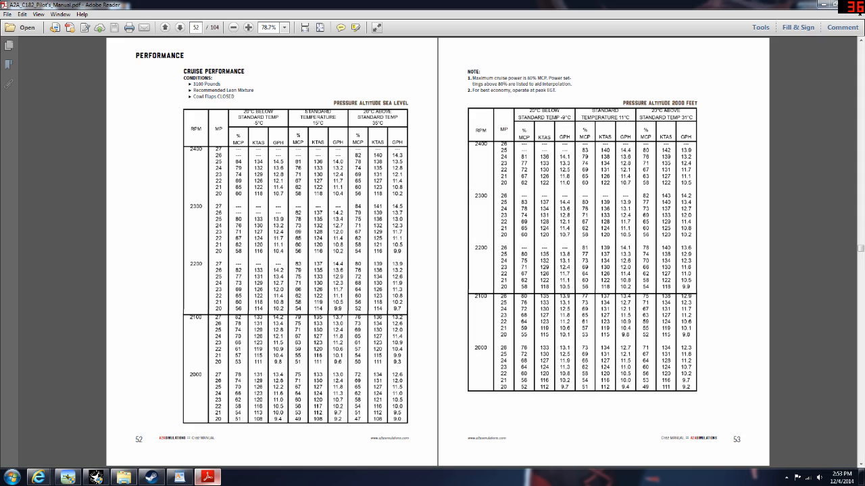
scroll(437, 252, down, 3)
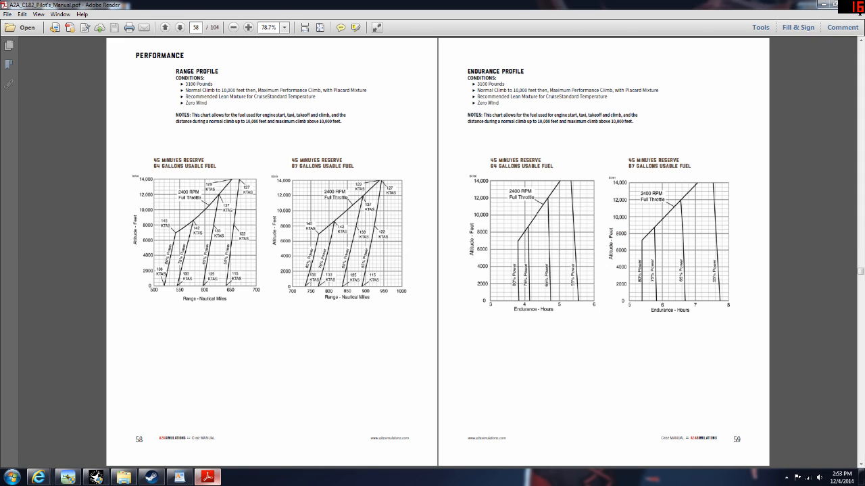
scroll(437, 252, up, 1)
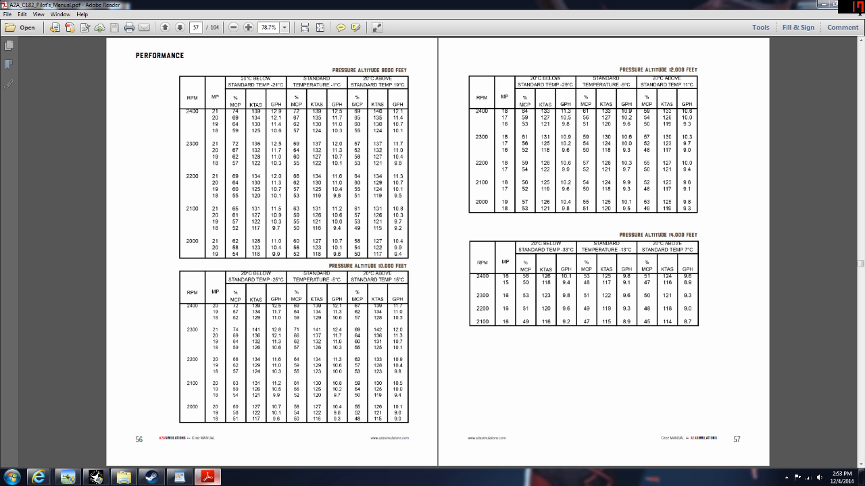
drag(640, 109, 698, 115)
click(822, 4)
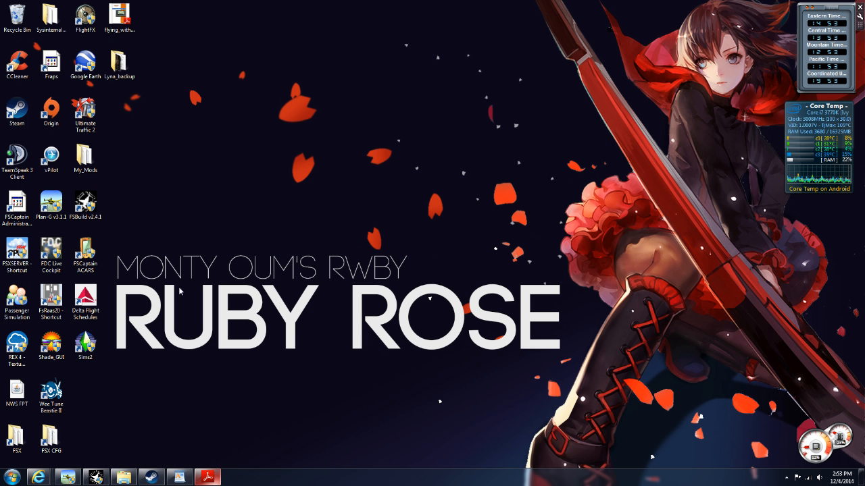
click(67, 478)
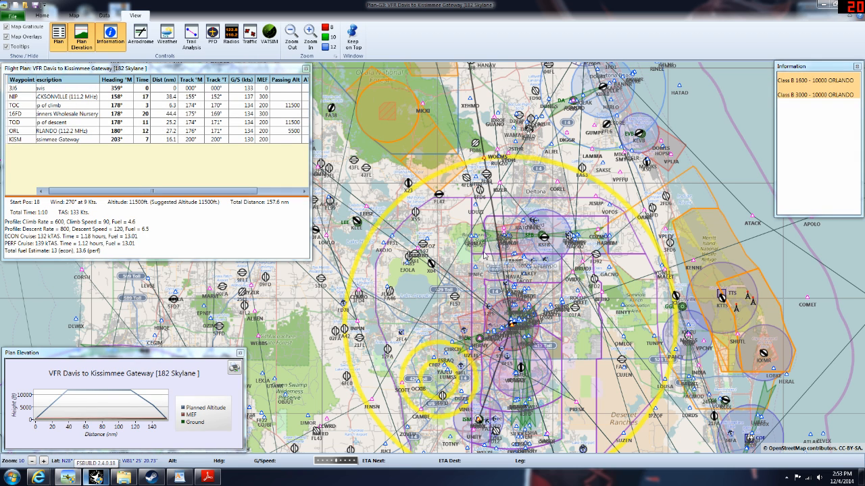
- Examine the planned route on the map between Jacksonville and Kissimmee, including the airspace around Orlando and Palatka
drag(566, 326, 521, 261)
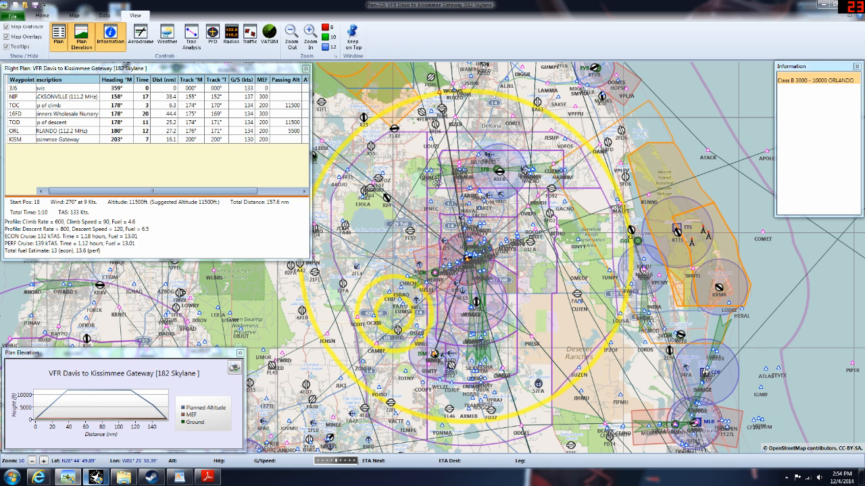
drag(439, 189, 487, 271)
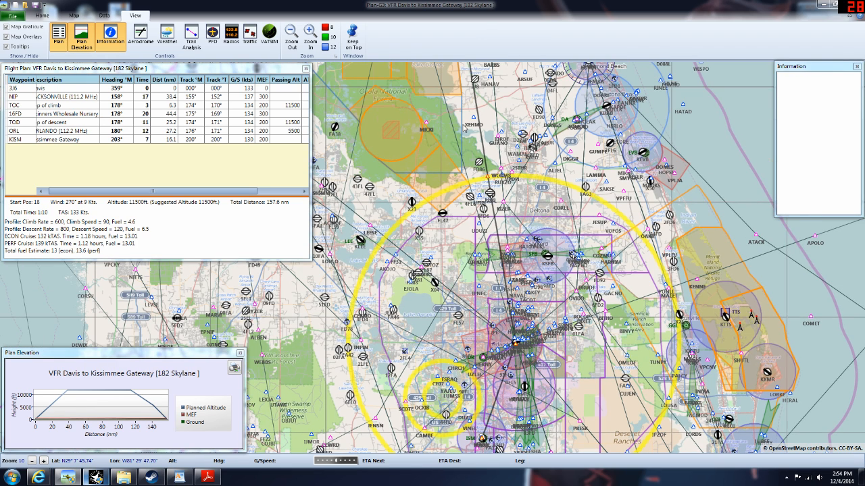
click(75, 15)
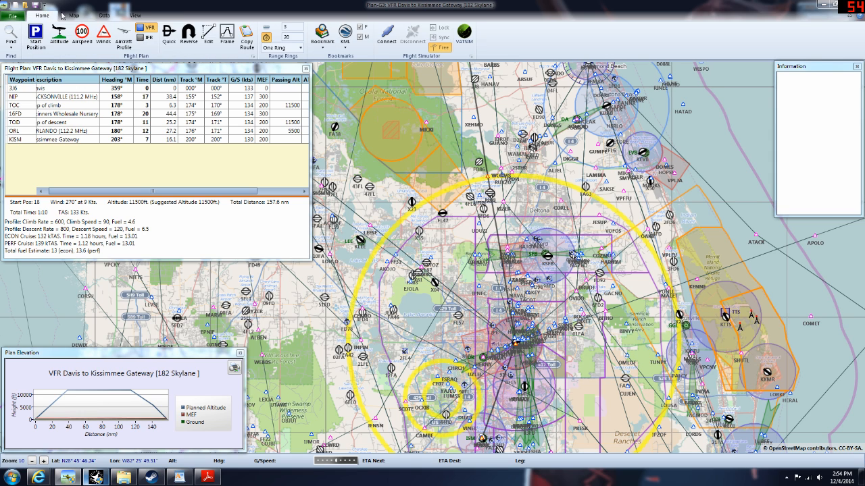
click(42, 15)
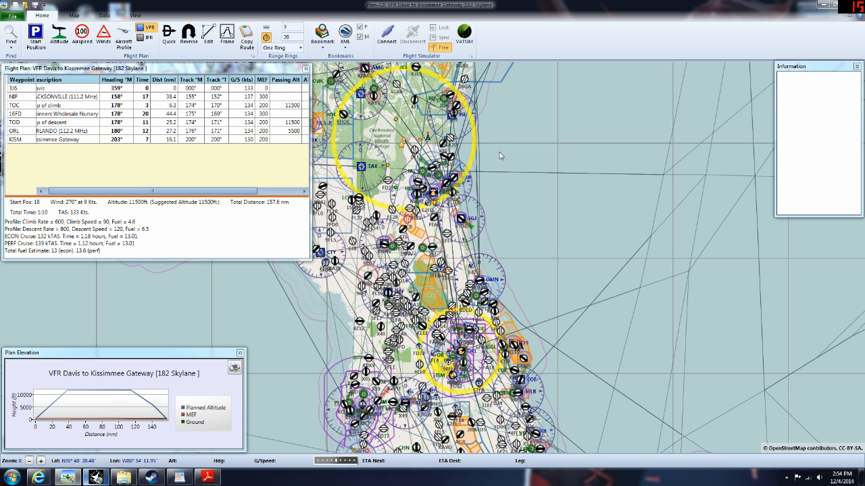
click(42, 462)
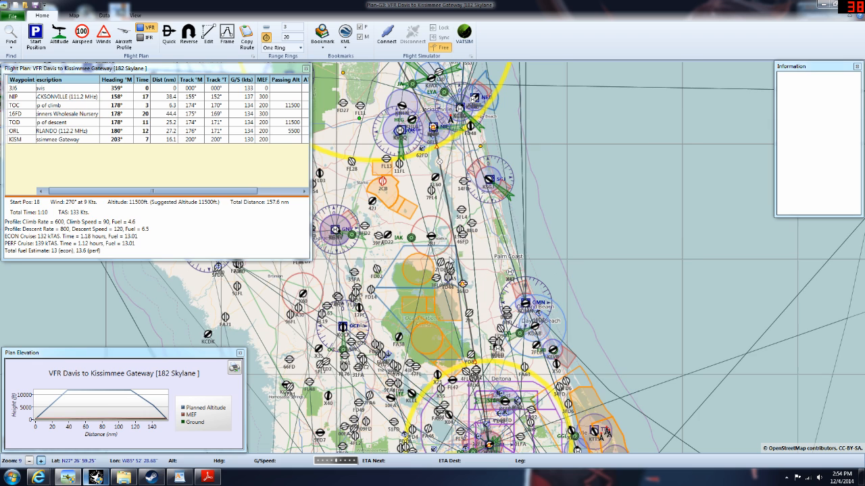
click(42, 461)
right_click(431, 217)
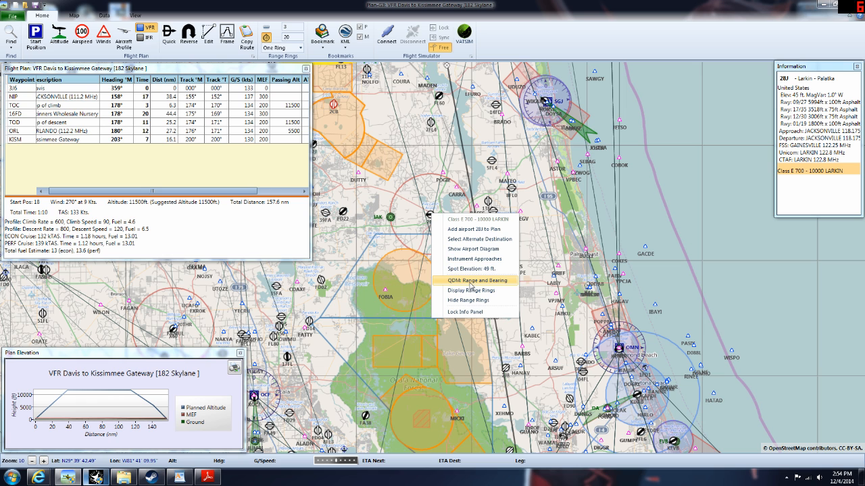
click(563, 258)
drag(541, 325, 525, 276)
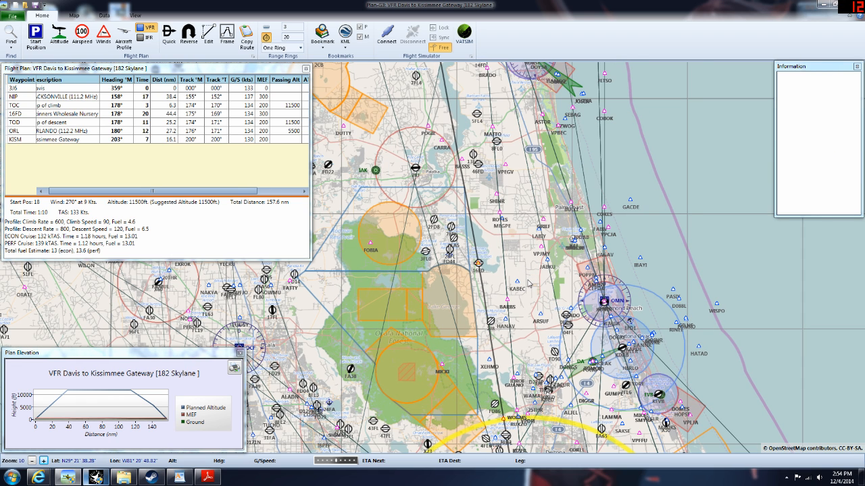